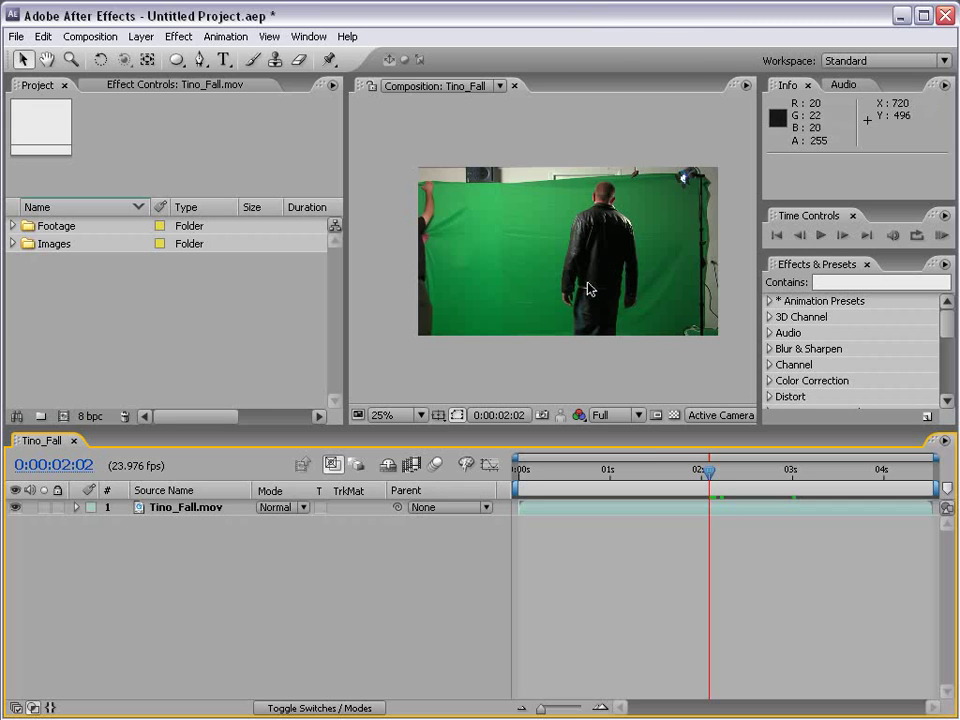
Time-stretch the Tino_Fall.mov layer with a stretch factor of 200%, holding the layer in-point in place
drag(711, 482, 739, 486)
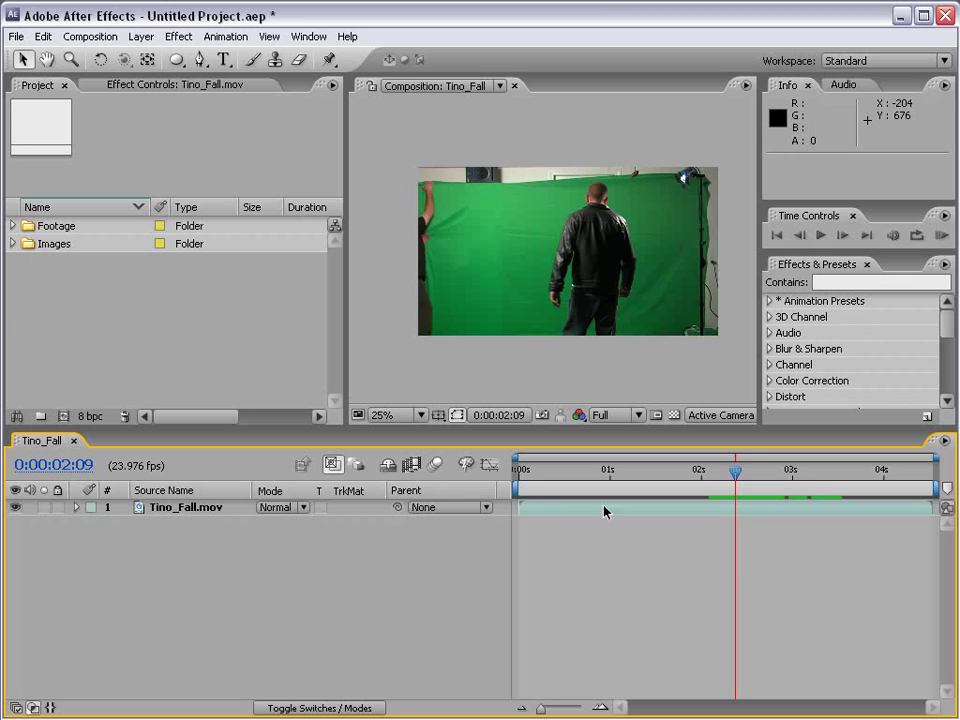
click(529, 508)
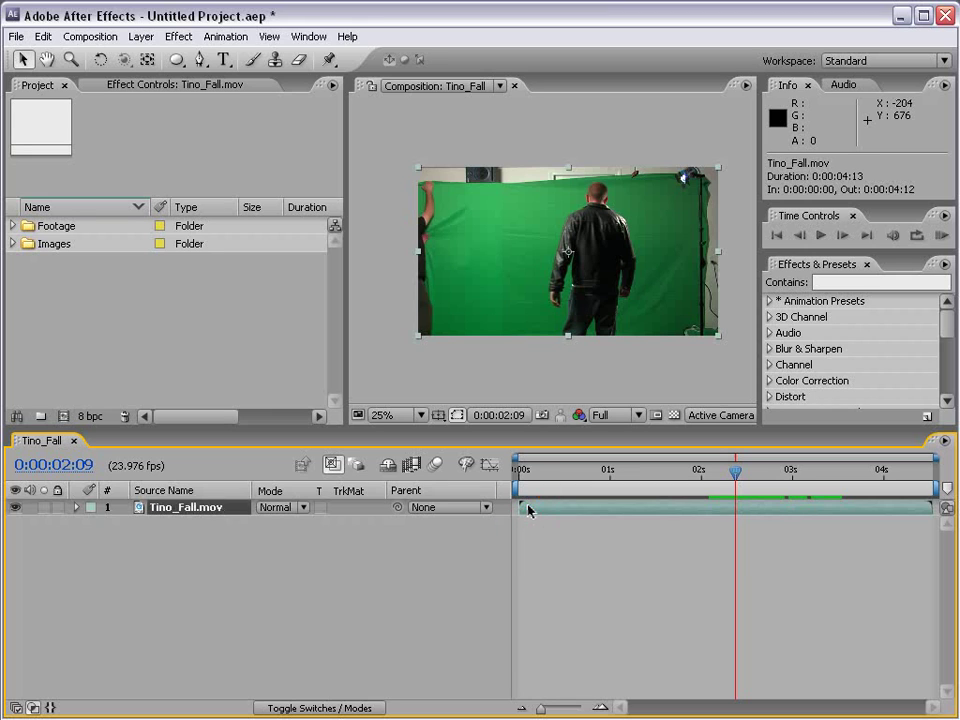
right_click(529, 510)
mouse_move(558, 598)
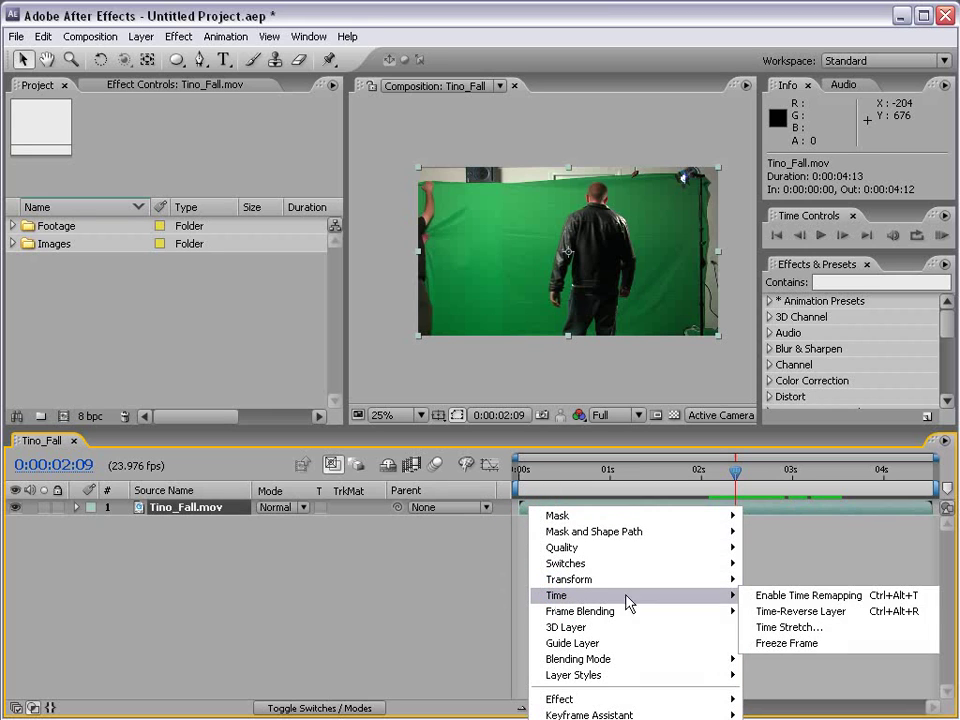
click(834, 628)
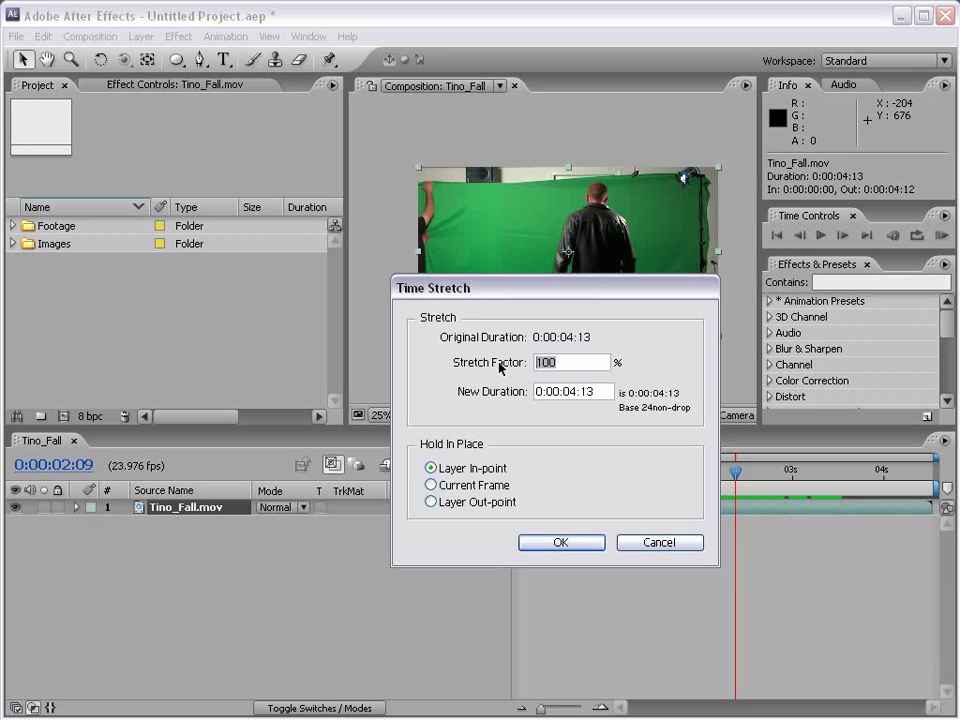
text(200)
key(BackSpace)
key(BackSpace)
key(BackSpace)
text(50)
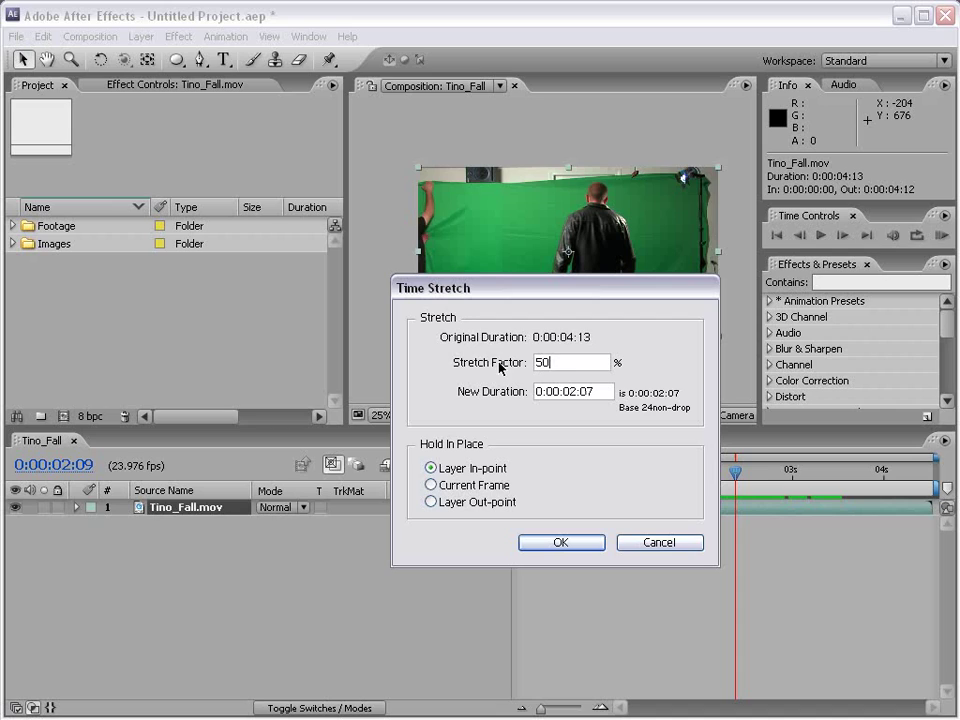
double_click(591, 357)
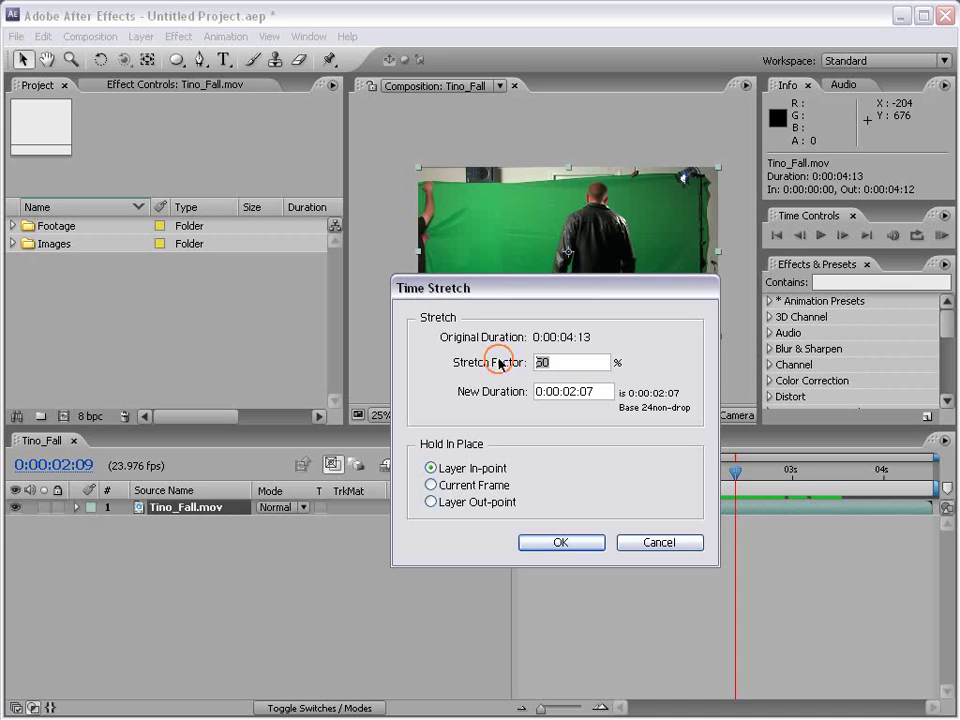
text(200)
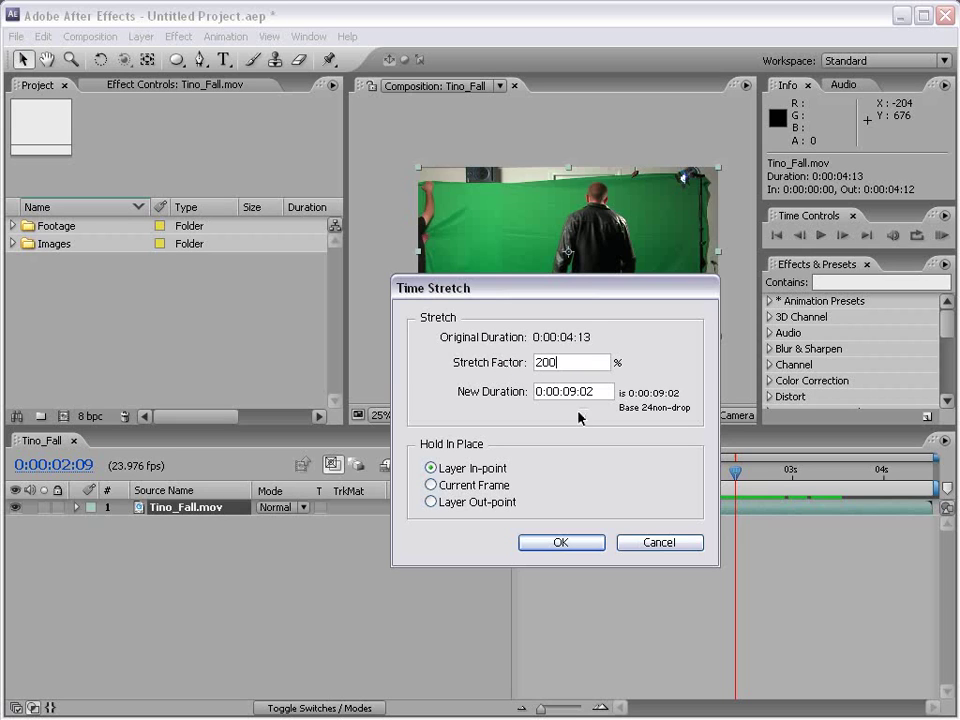
click(557, 549)
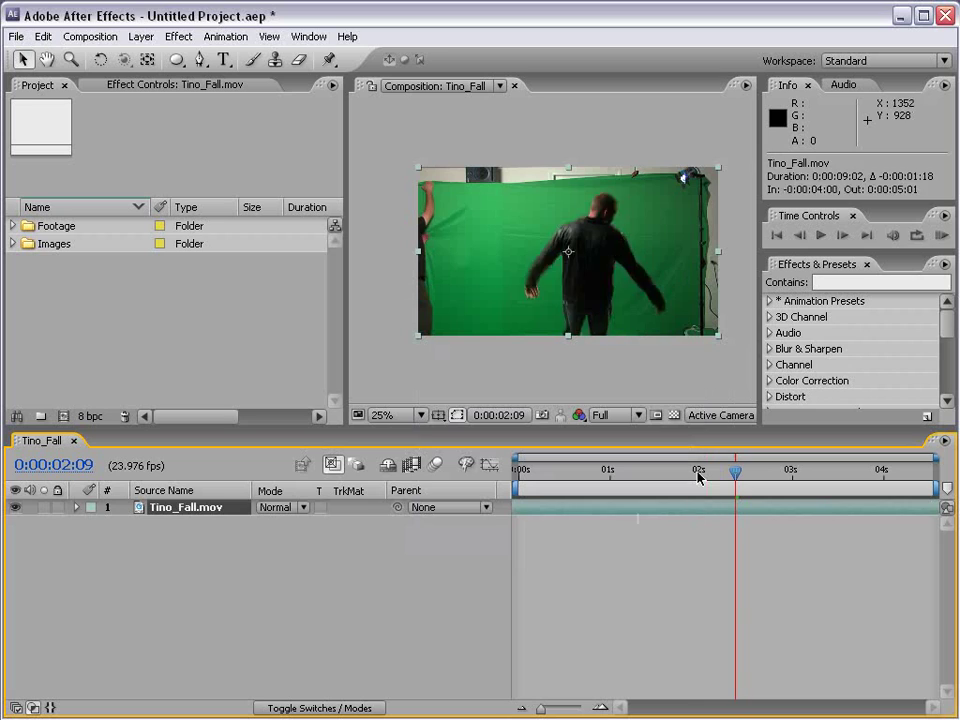
Start the work area at 0:00:01:23 and run a RAM preview of the slowed footage
click(699, 474)
key(b)
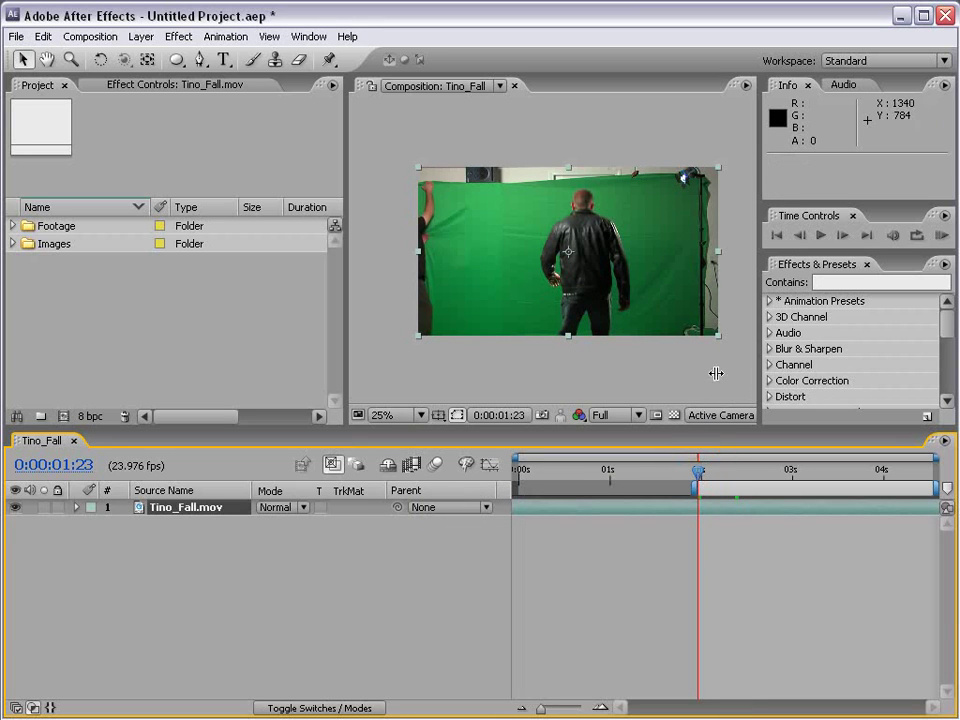
click(941, 236)
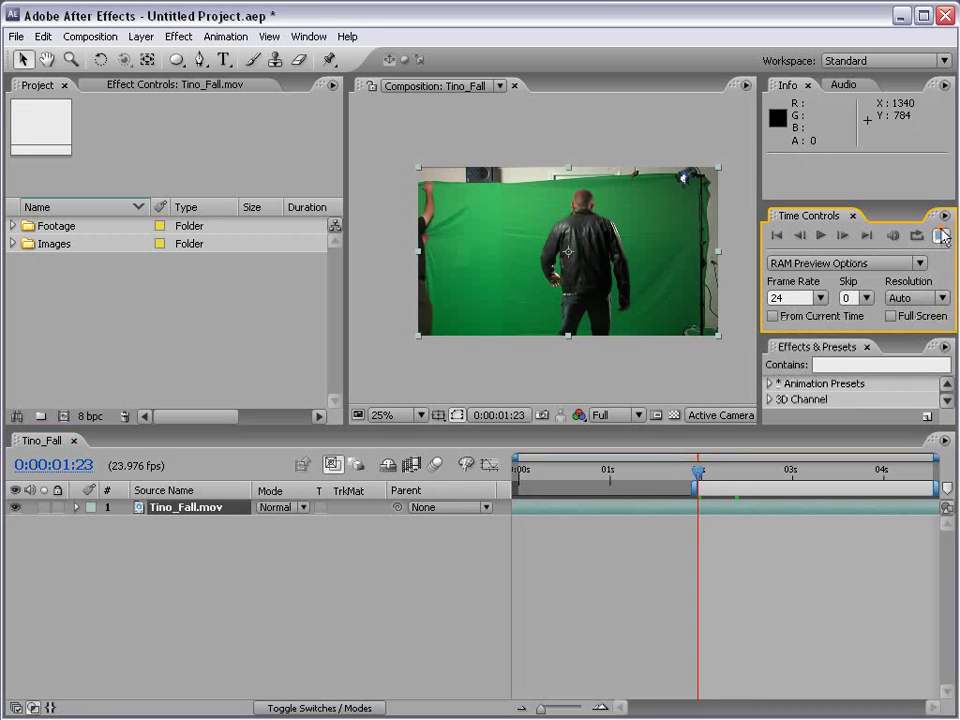
click(941, 236)
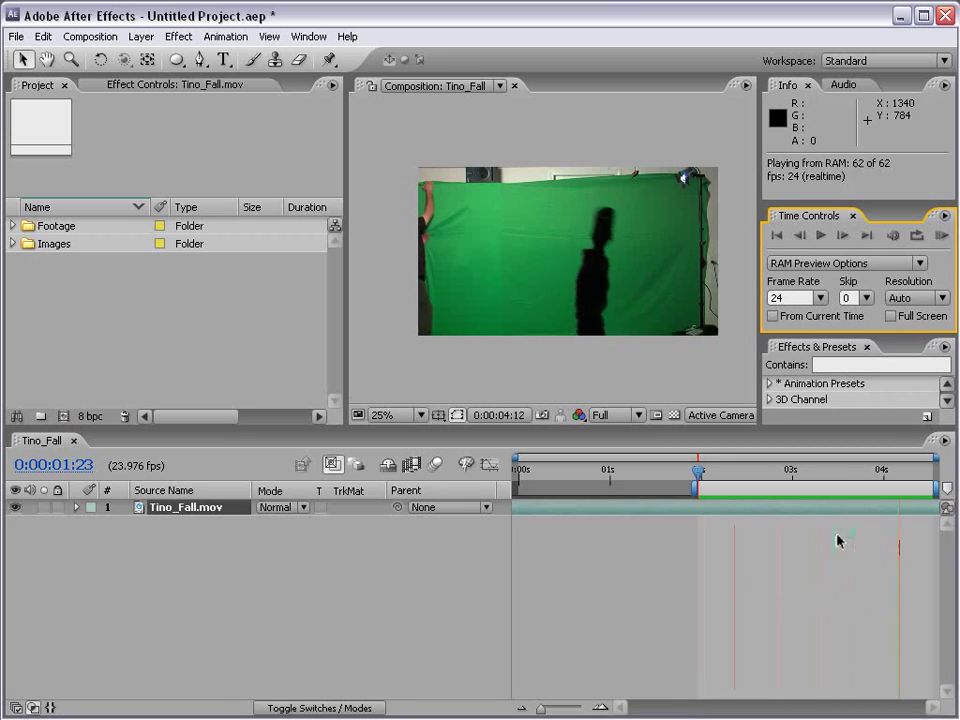
Move the current time to 0:00:02:07 and show the layer switches columns in the timeline
scroll(589, 332, up, 1)
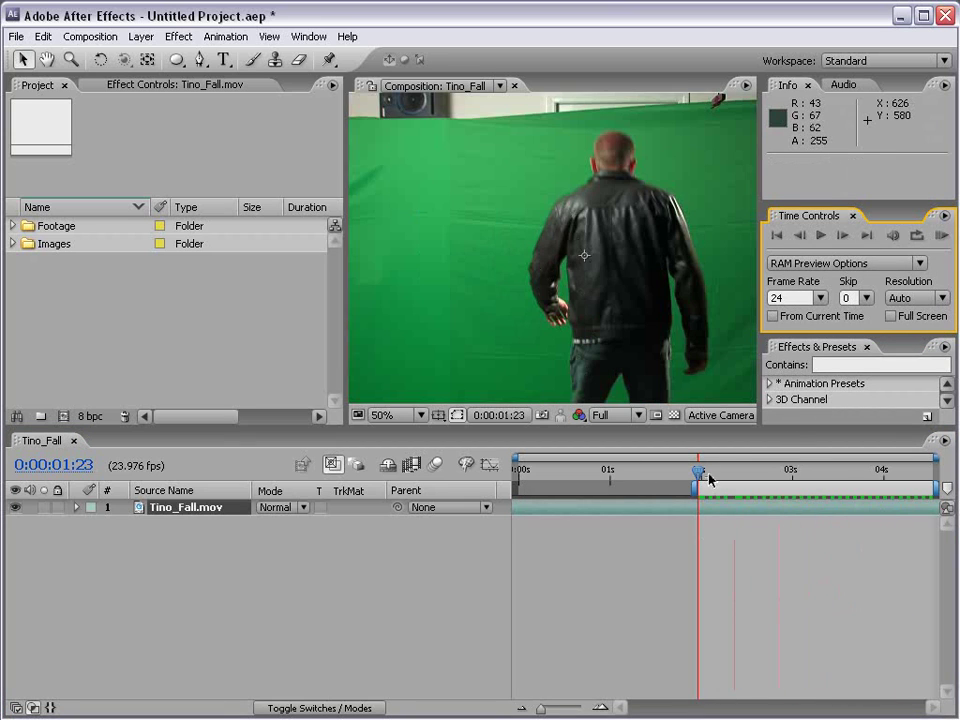
drag(709, 473, 733, 472)
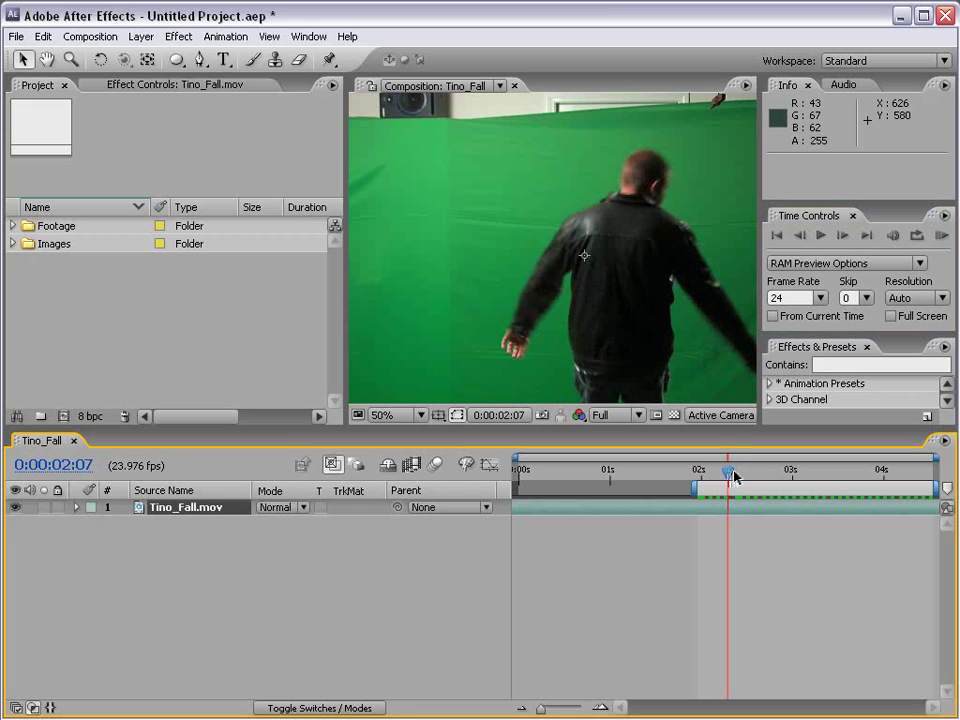
key(F4)
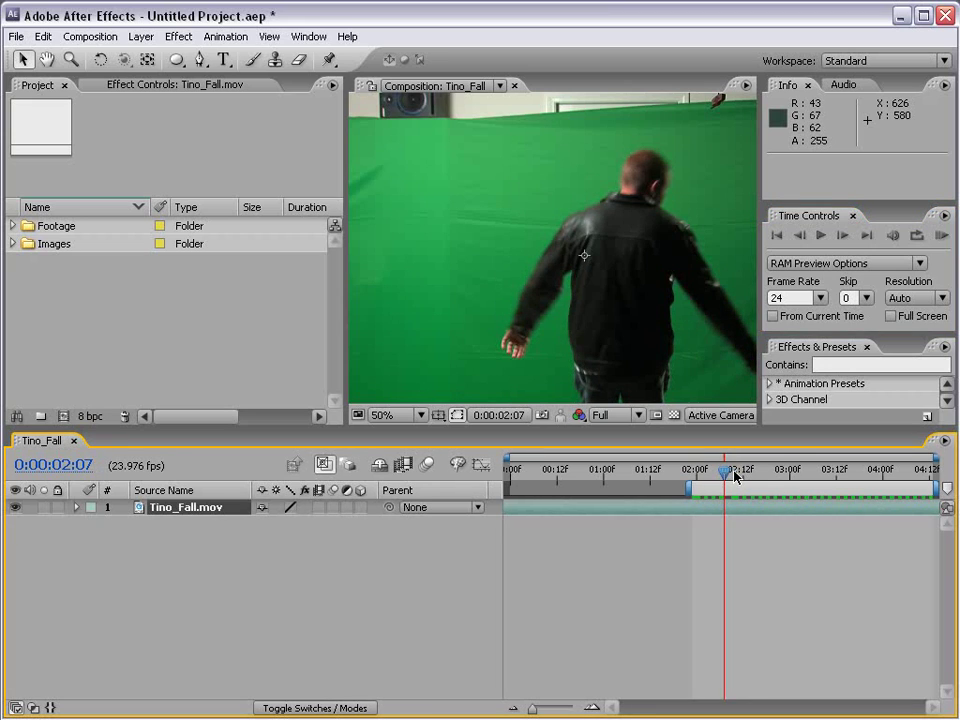
Step frame by frame back and forth around 0:00:02:00 to 0:00:02:06 to examine the motion between the stretched frames
drag(734, 476, 696, 471)
key(Page_Down)
key(Page_Down)
key(Page_Down)
key(Page_Down)
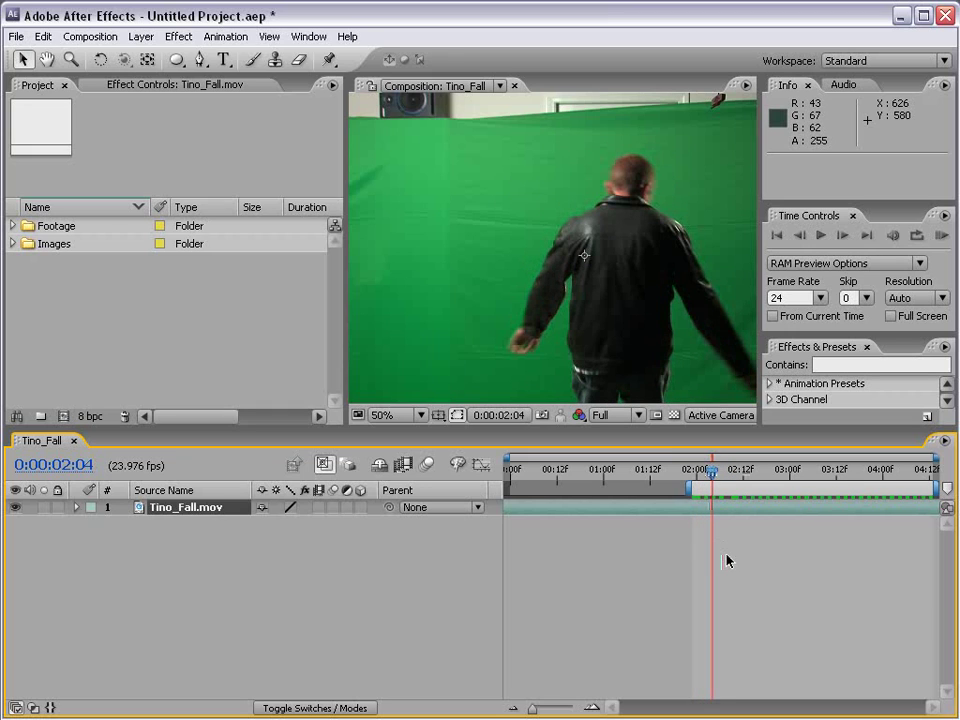
key(Page_Up)
key(Page_Up)
key(Page_Up)
key(Page_Up)
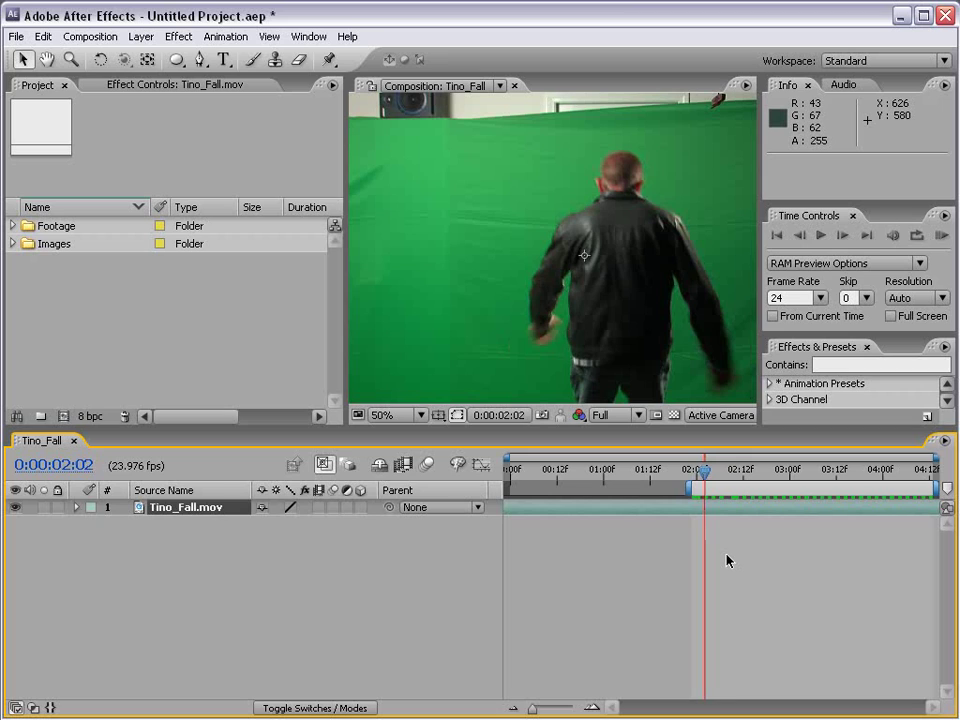
key(Page_Up)
key(Page_Down)
key(Page_Down)
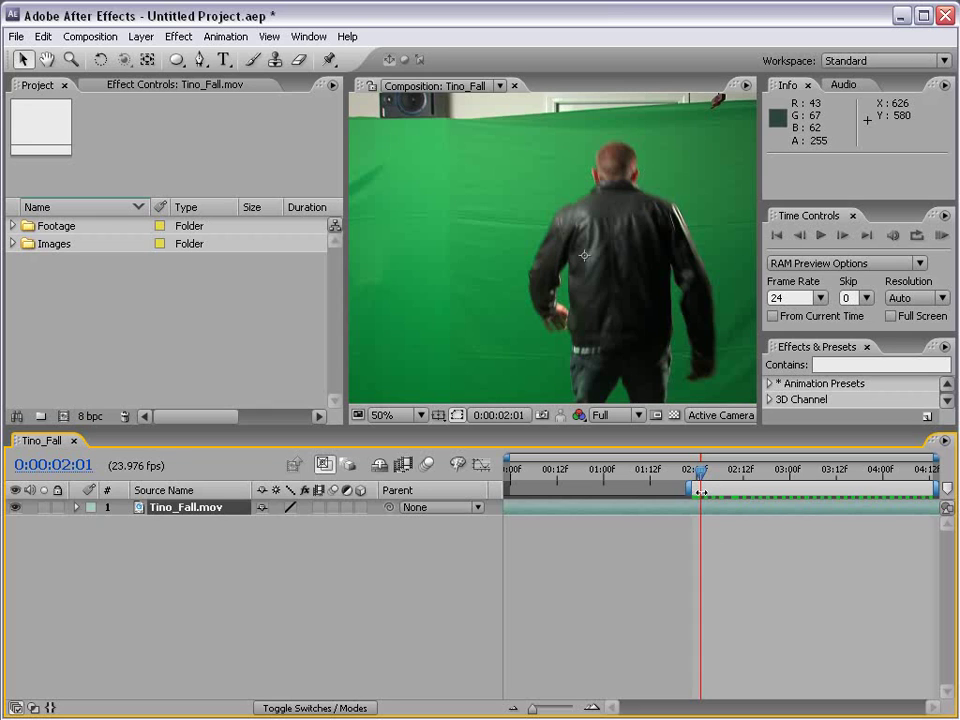
key(Page_Down)
key(Page_Down)
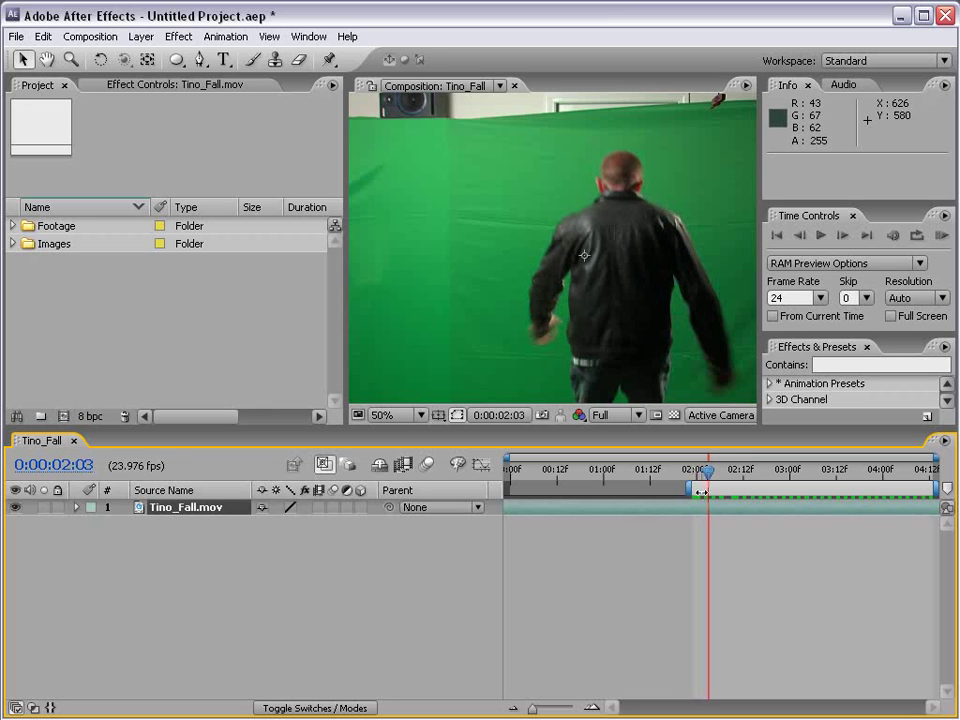
key(Page_Down)
key(Page_Down)
key(Page_Down)
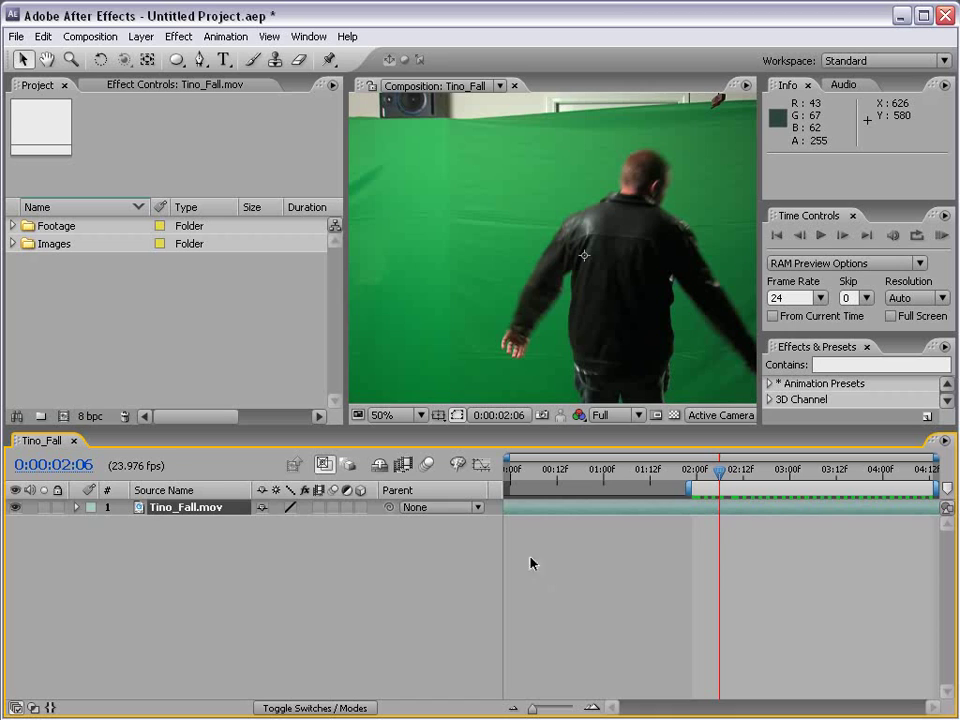
Enable Frame Mix blending on the Tino_Fall.mov layer and for the composition, and run a RAM preview
click(317, 507)
click(402, 466)
click(940, 240)
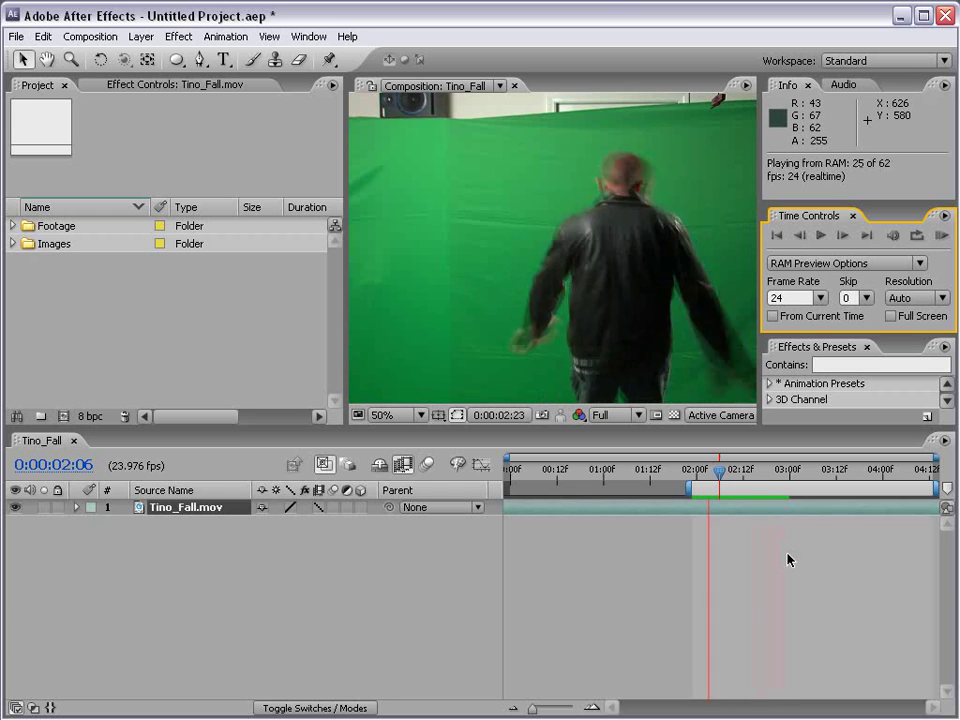
click(776, 575)
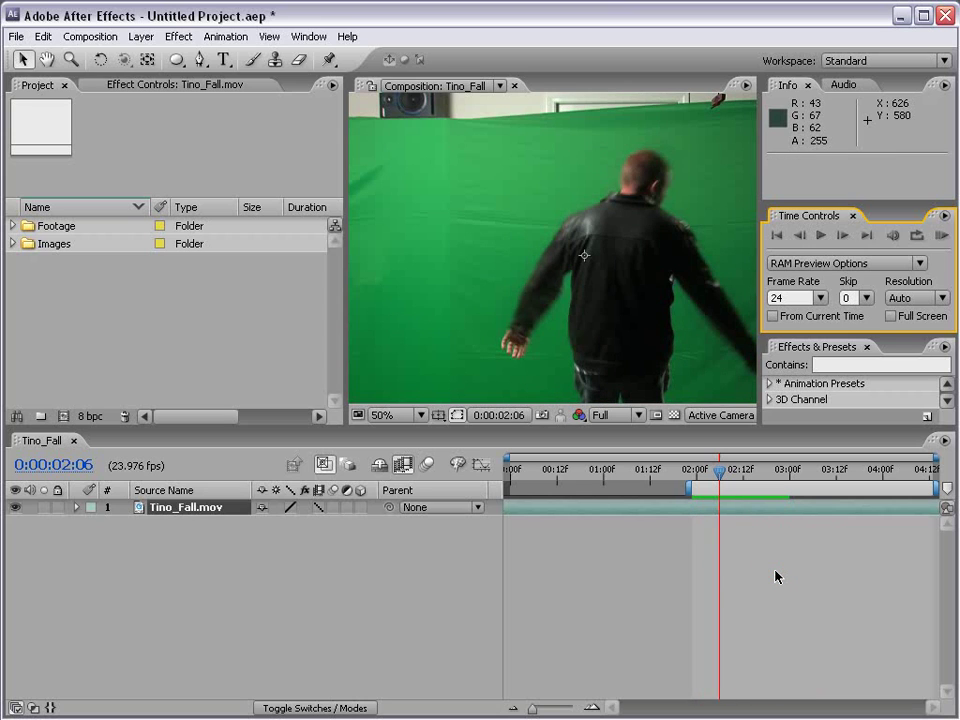
Step through the frames between 0:00:02:01 and 0:00:02:06 to examine how Frame Mix blends the in-between frames
click(776, 575)
key(Page_Up)
key(Page_Up)
key(Page_Up)
key(Page_Up)
key(Page_Up)
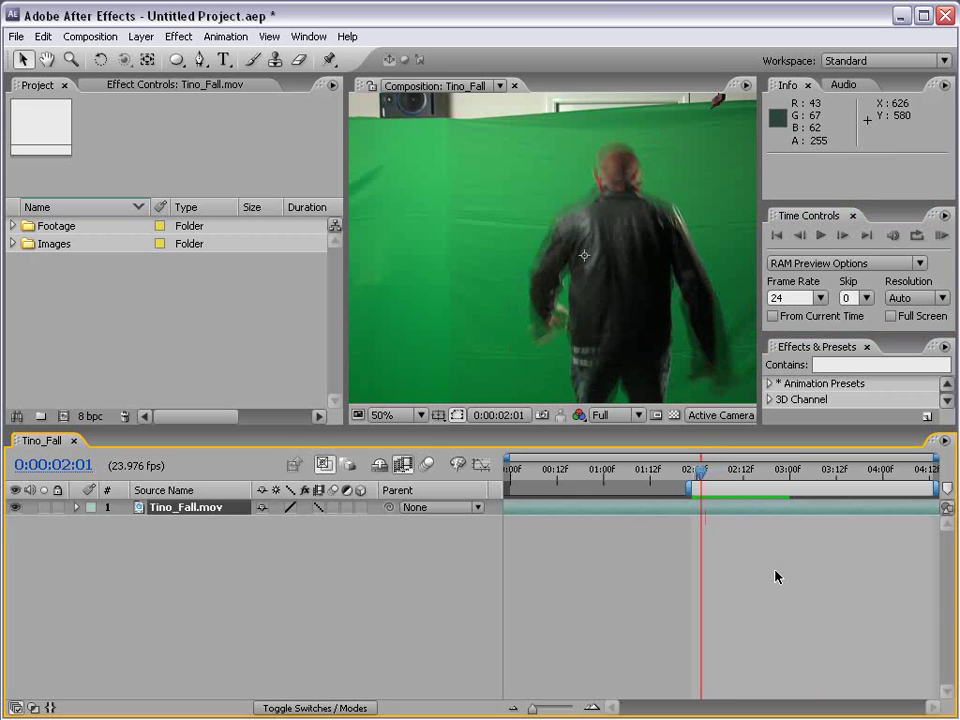
key(Page_Down)
key(Page_Down)
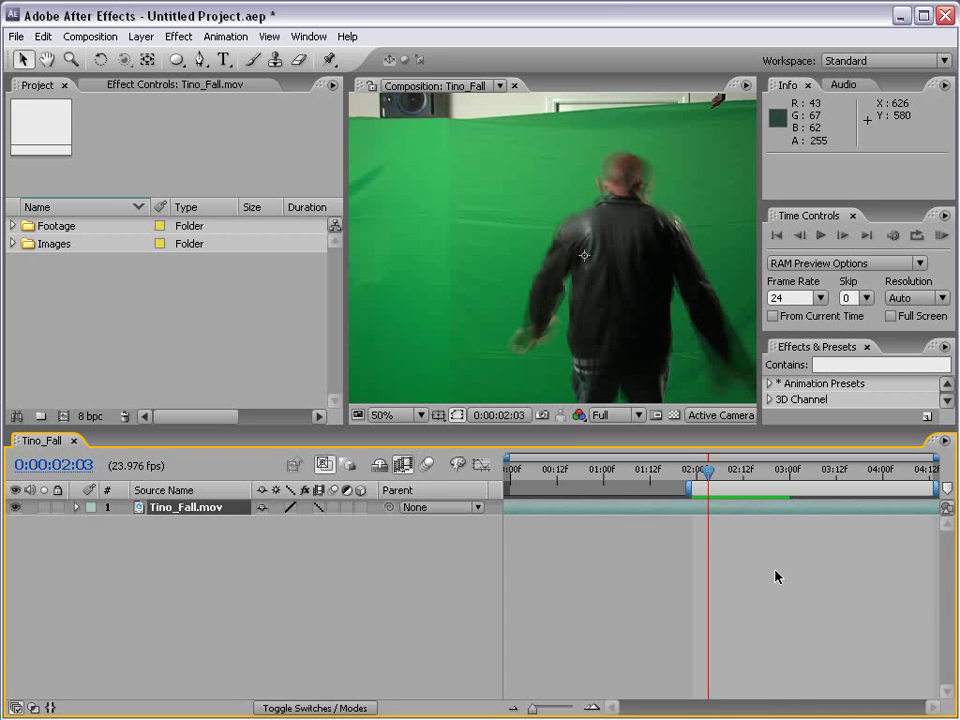
key(Page_Down)
key(Page_Down)
key(Page_Down)
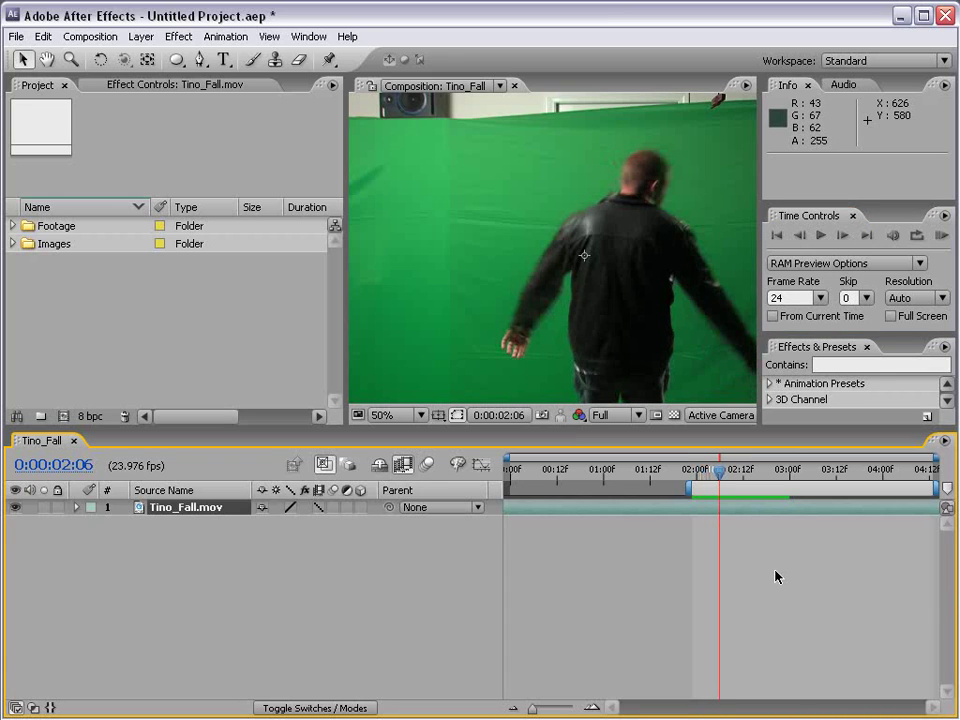
Switch the Tino_Fall.mov layer's frame blending to Pixel Motion and step back to frame 0:00:02:02
click(776, 577)
click(320, 508)
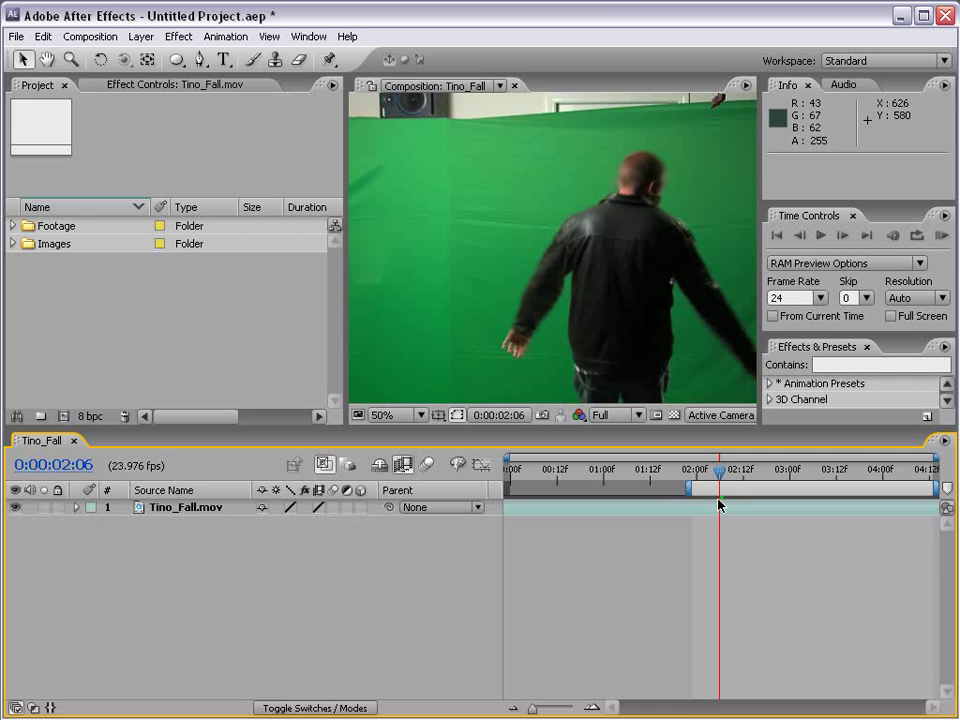
key(Page_Up)
key(Page_Up)
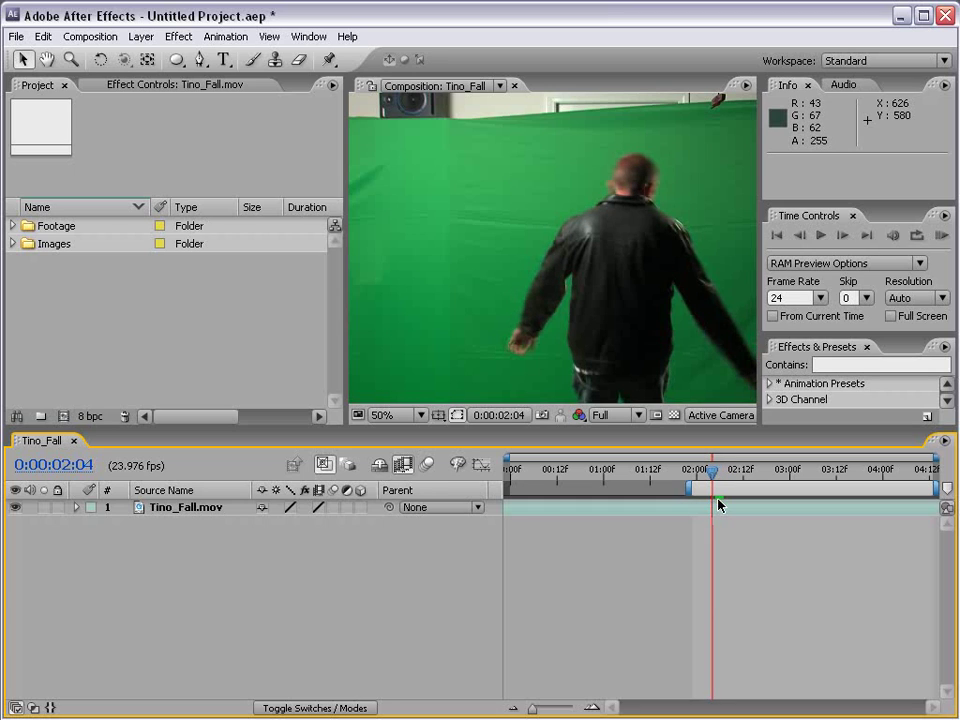
key(Page_Up)
key(Page_Up)
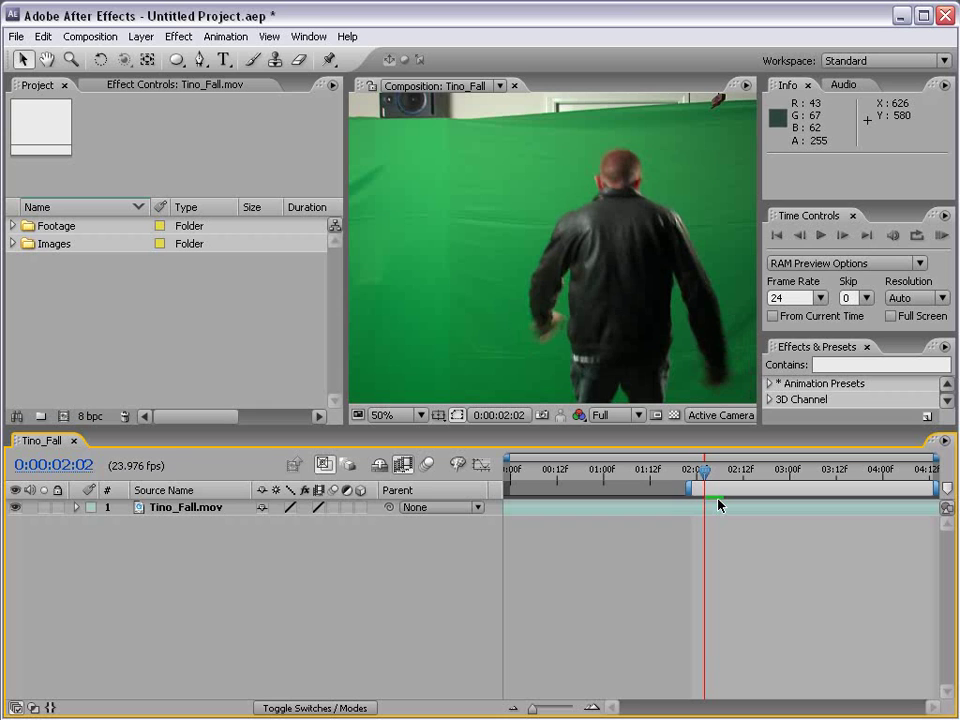
Step back and forth through frames 0:00:02:02 to 0:00:02:06 to examine the man's arm and jacket edges with Pixel Motion
key(Page_Down)
key(Page_Down)
key(Page_Down)
key(Page_Down)
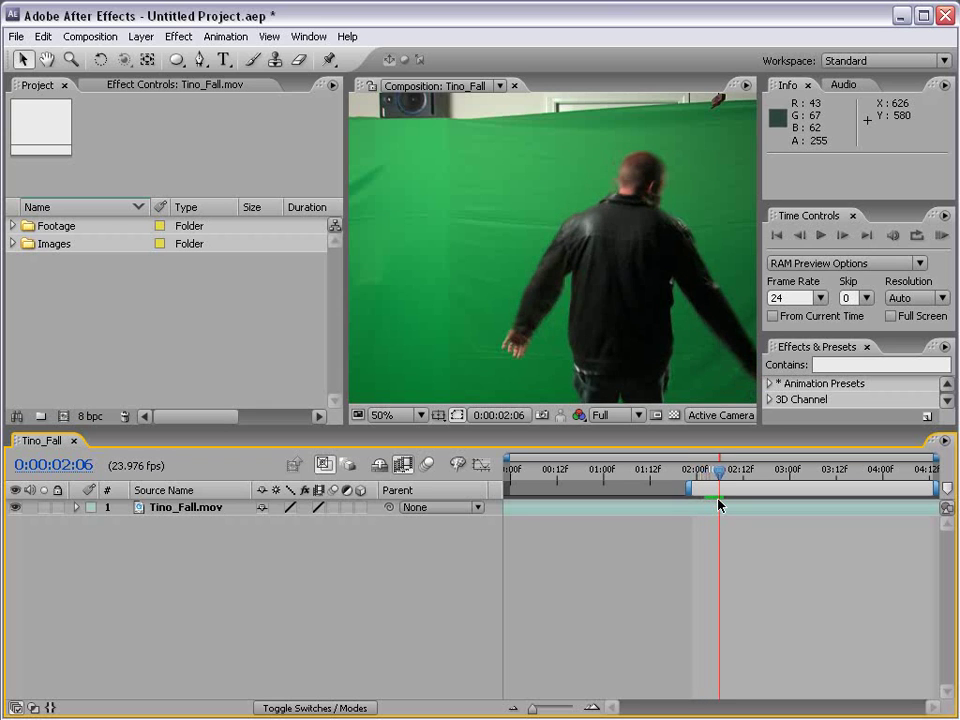
key(Page_Up)
key(Page_Up)
scroll(567, 261, up, 1)
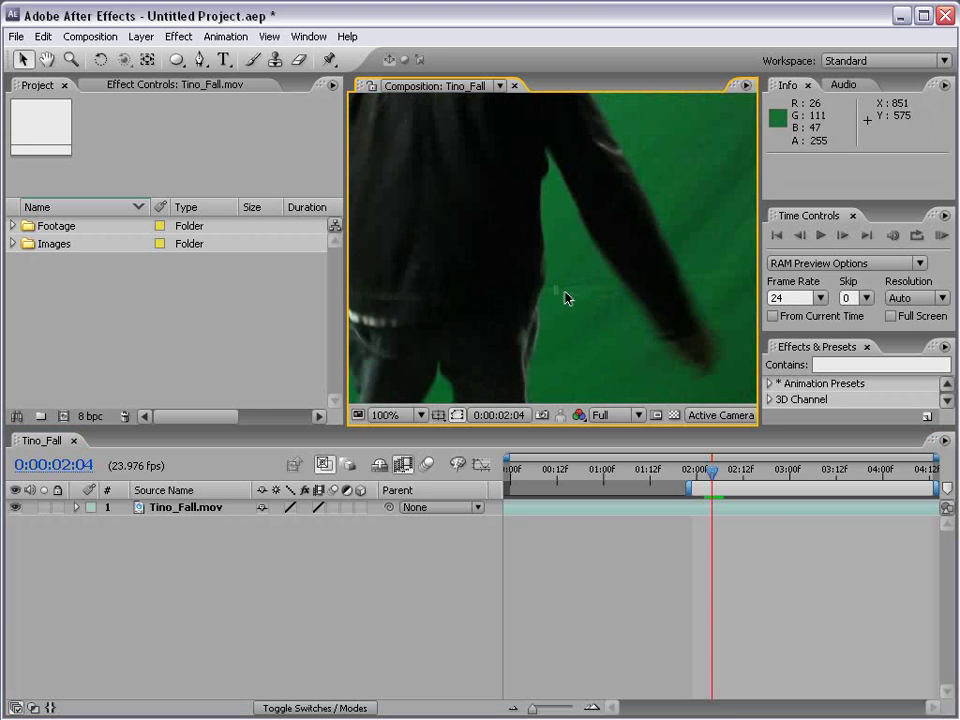
key(Page_Up)
key(Page_Up)
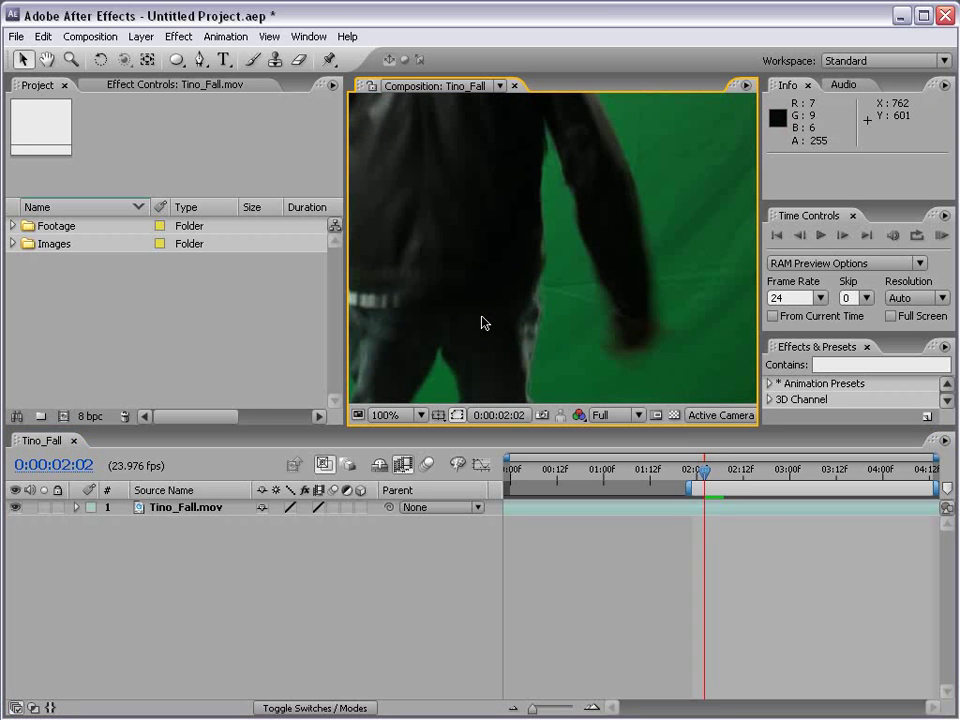
key(Page_Down)
key(Page_Down)
key(Page_Down)
key(Page_Down)
key(Page_Up)
key(Page_Up)
key(Page_Up)
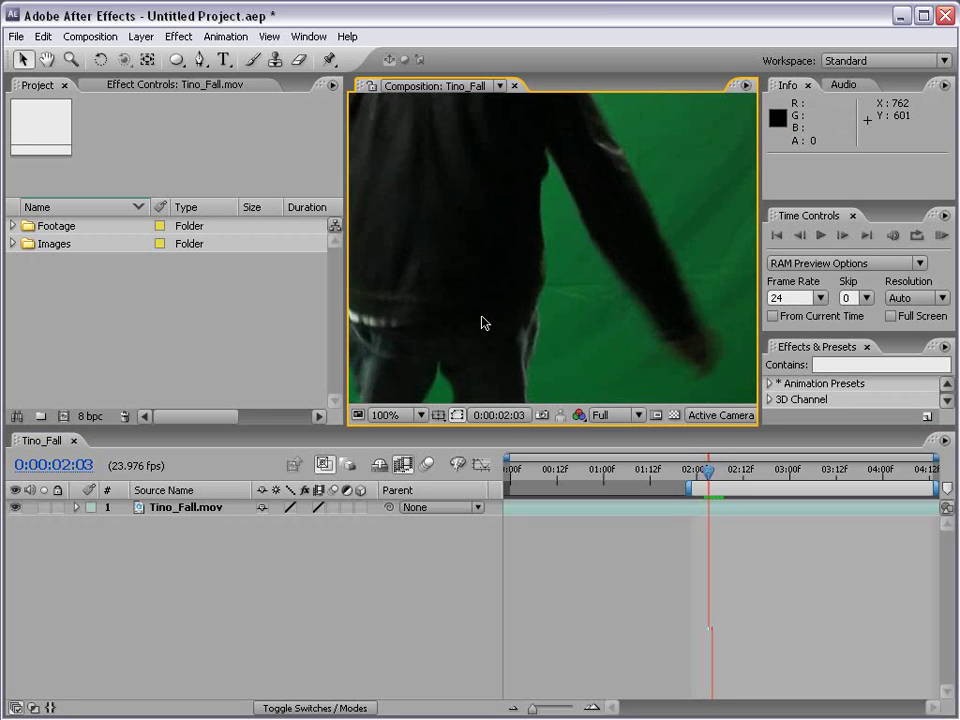
Run a RAM preview of the Pixel Motion footage with the man's whole upper body in view at 50%
key(comma)
key(comma)
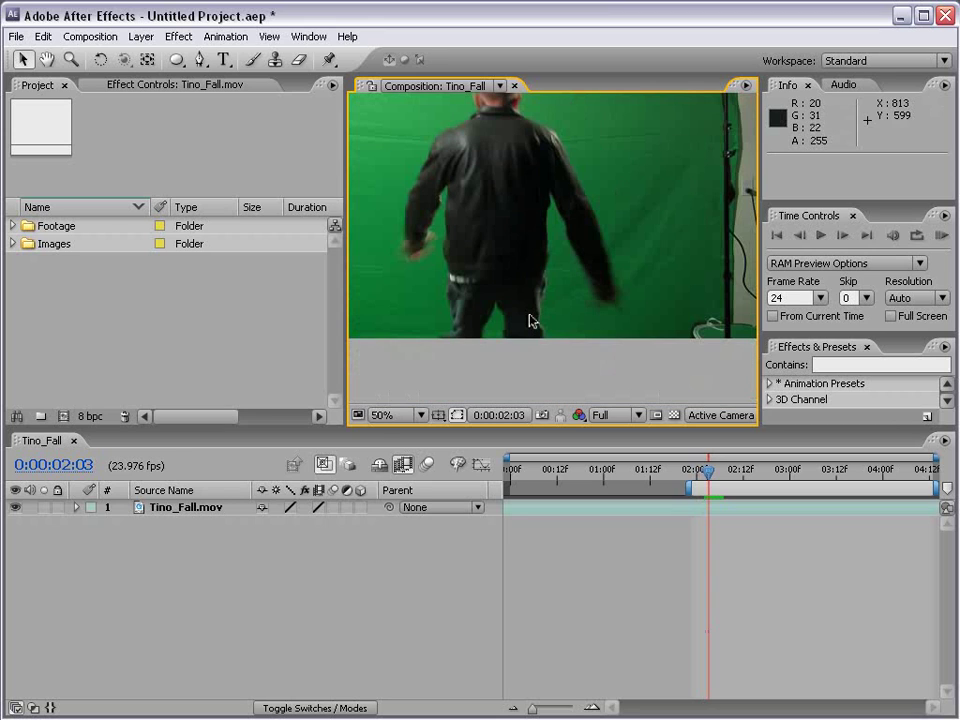
key(h)
drag(536, 249, 620, 262)
key(v)
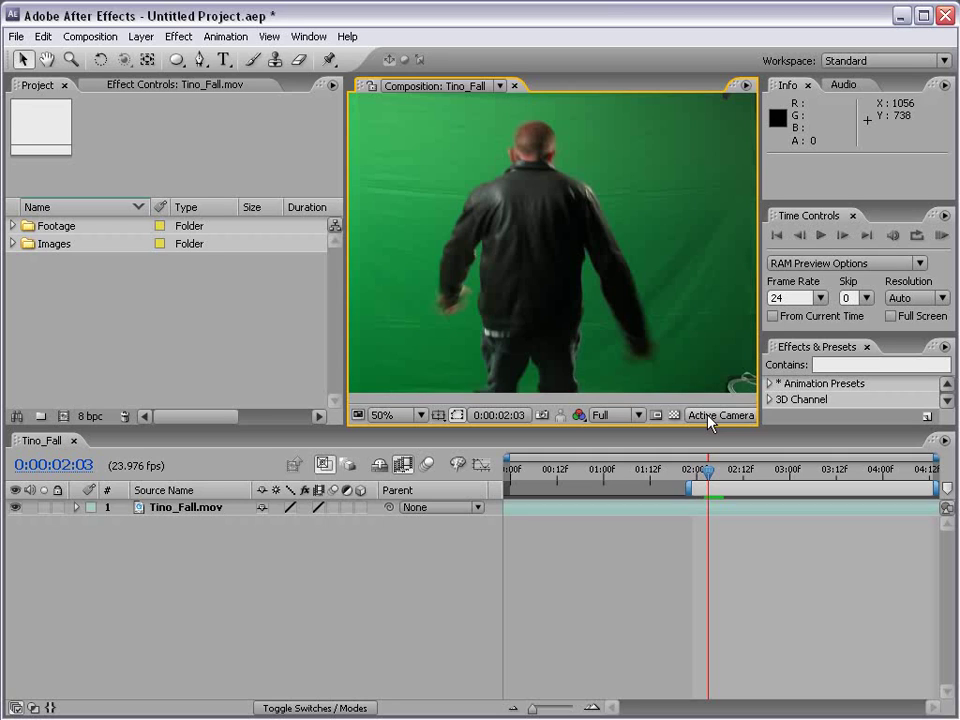
click(941, 236)
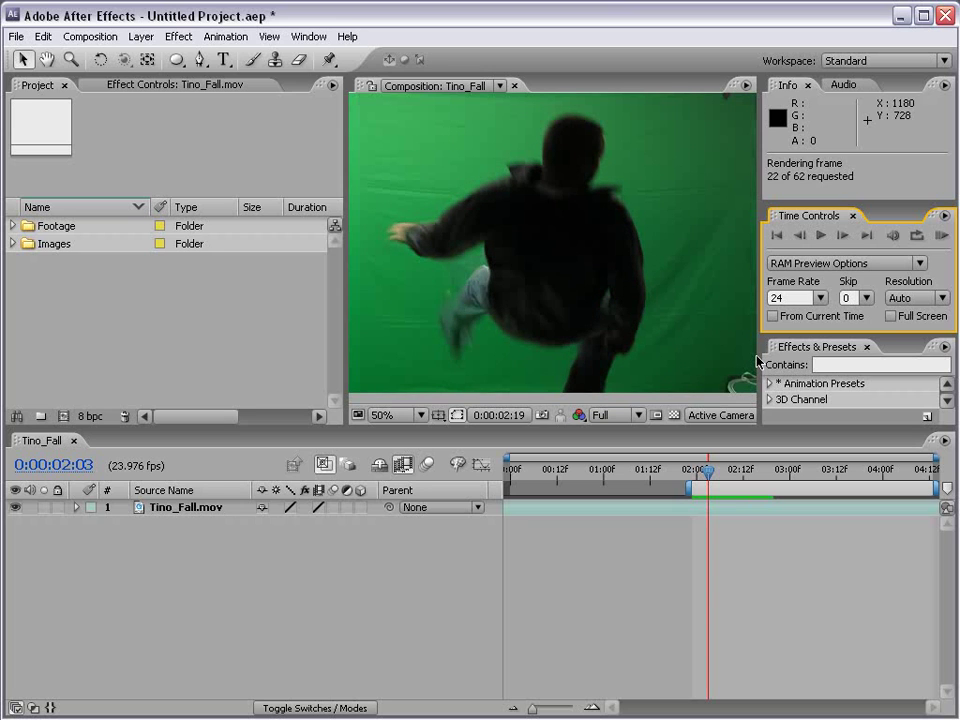
click(788, 569)
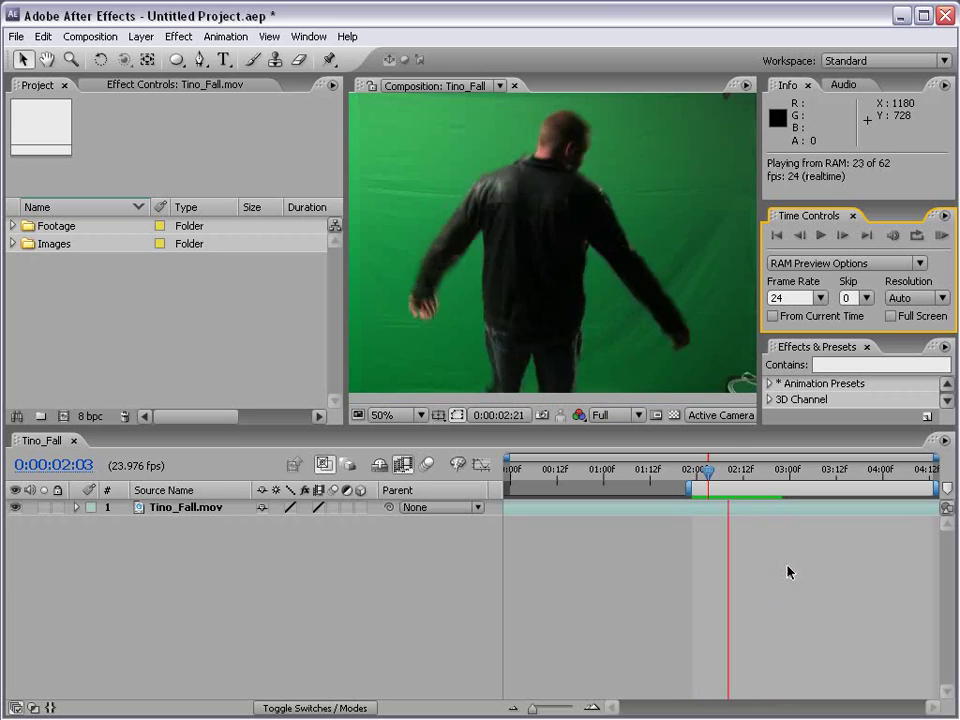
Stop the preview, go back to frame 0:00:00:07 and turn off frame blending for the whole composition
click(768, 557)
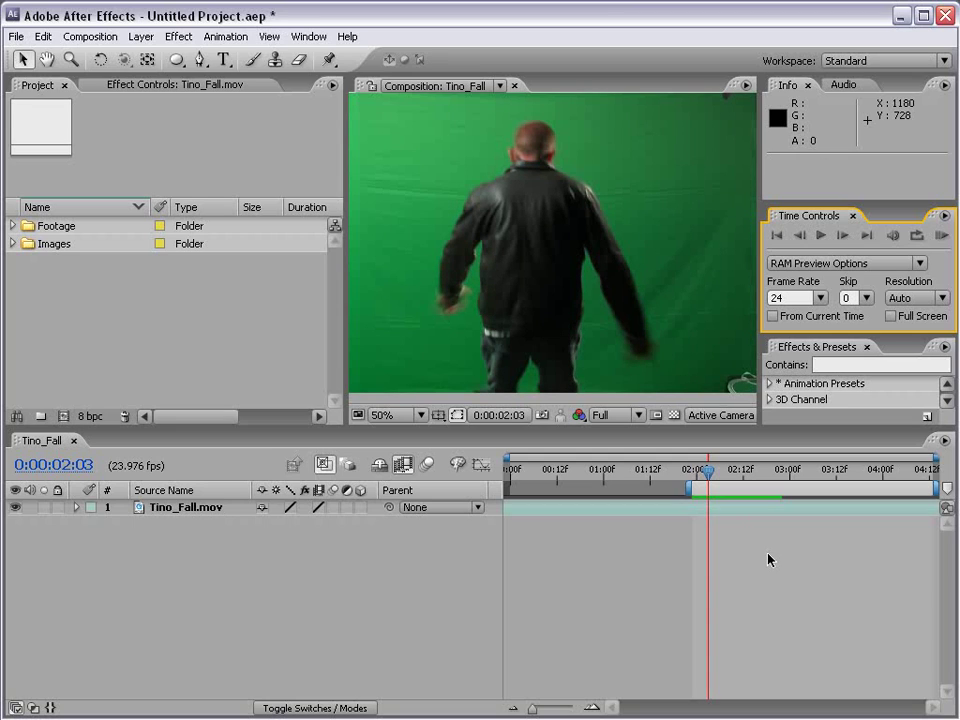
click(714, 486)
drag(709, 472, 670, 481)
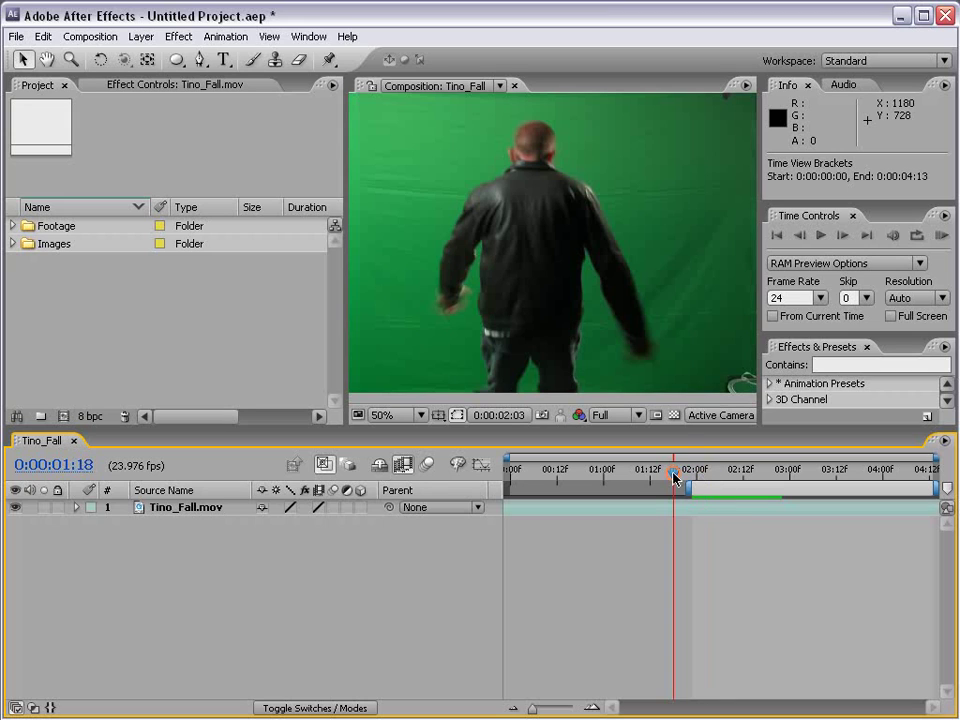
drag(579, 472, 538, 473)
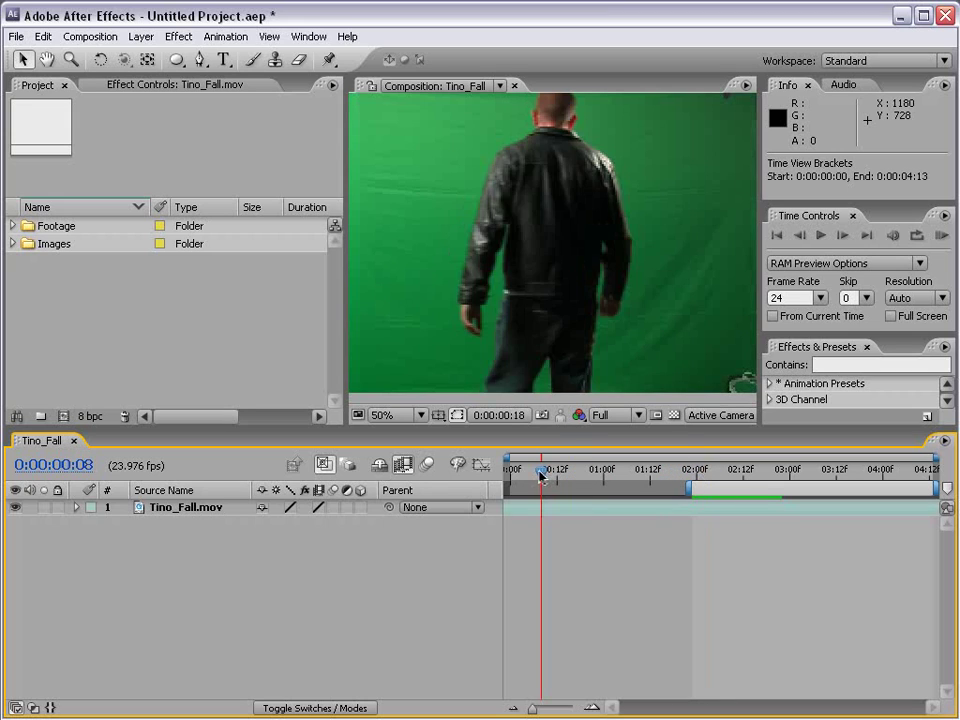
click(401, 466)
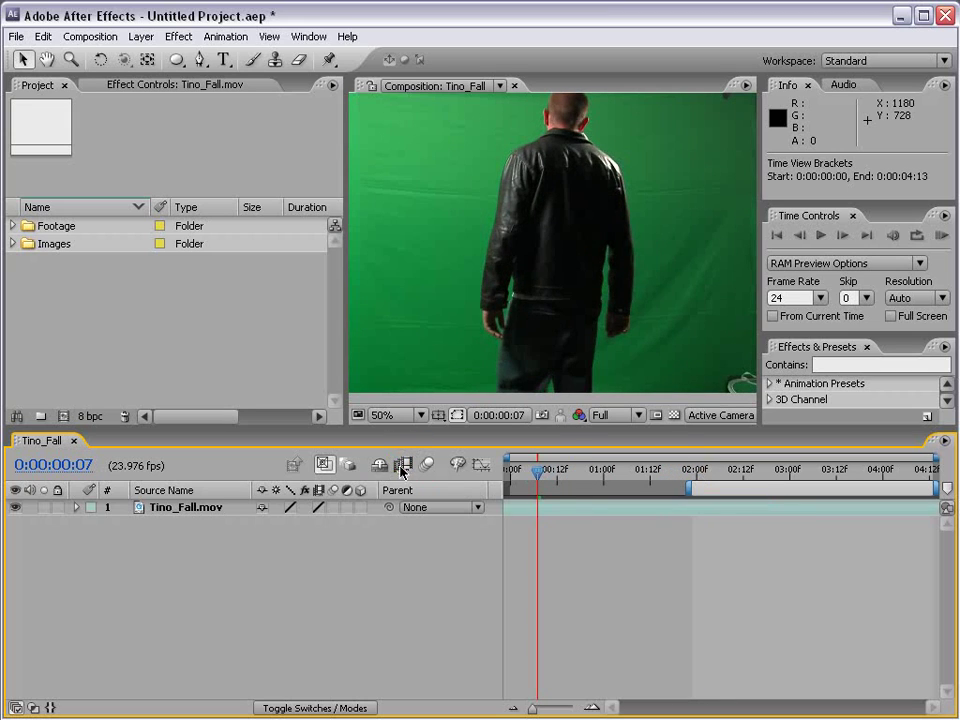
Enable time remapping on the Tino_Fall.mov layer and add a Time Remap keyframe at 0:00:00:00
drag(551, 492, 508, 481)
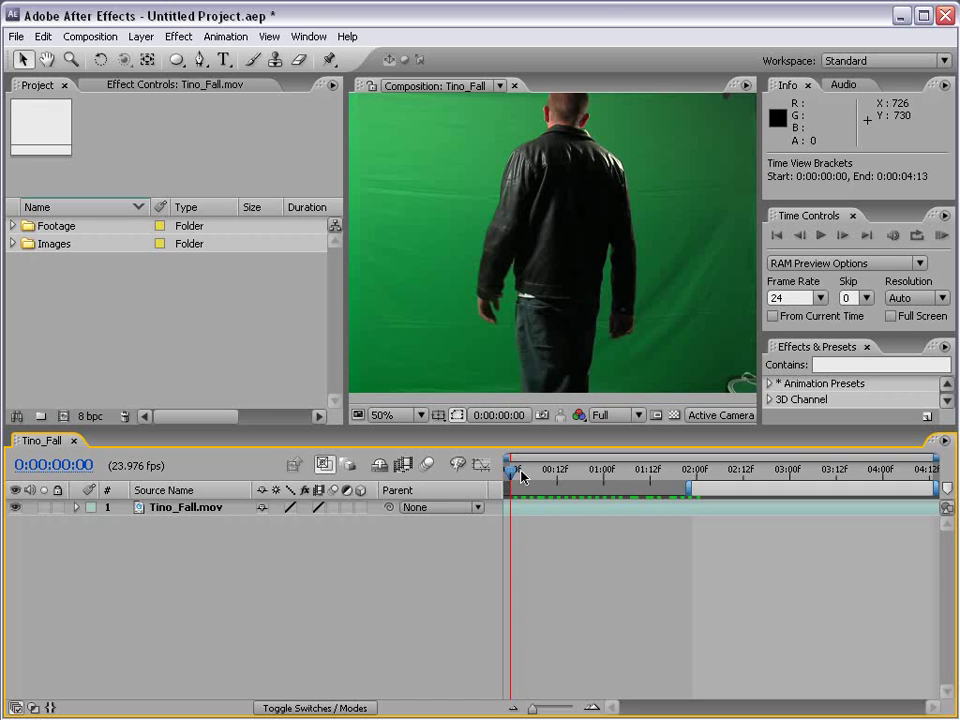
right_click(516, 512)
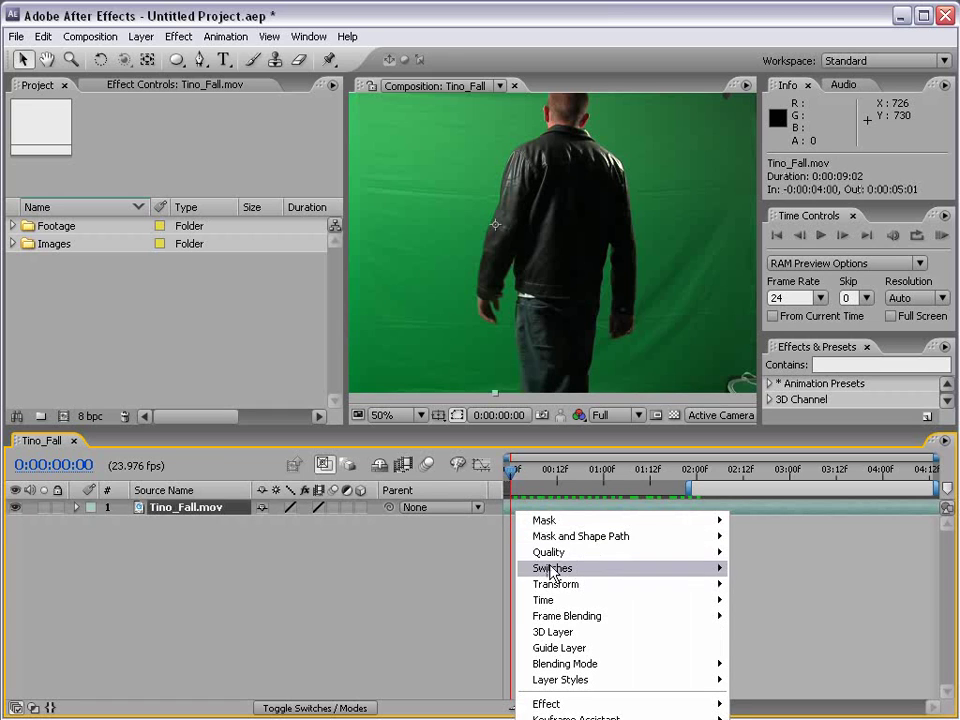
mouse_move(546, 601)
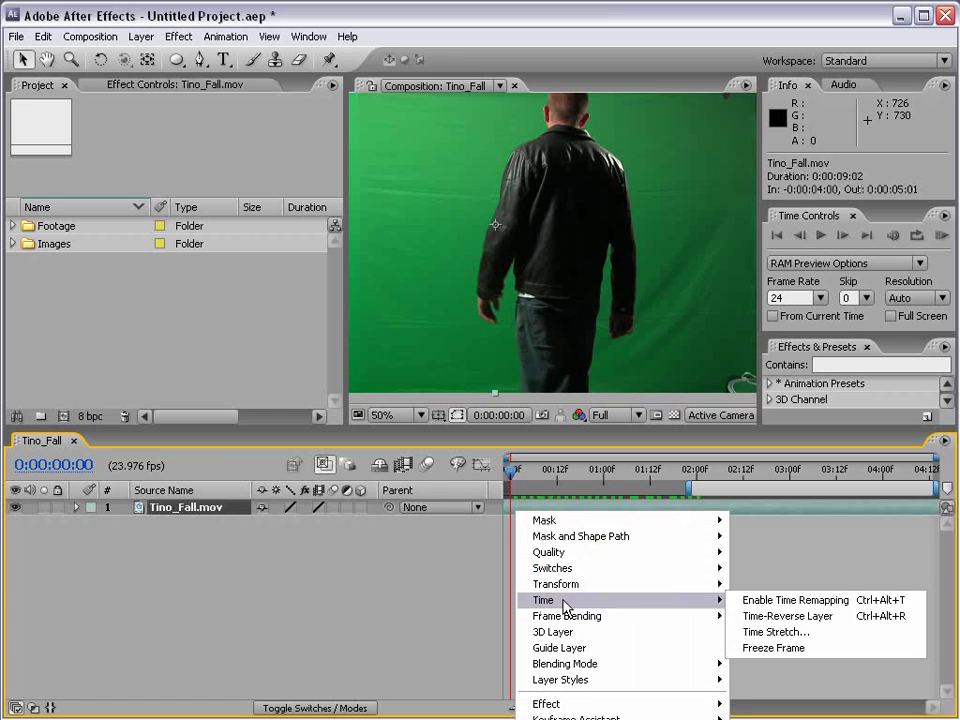
click(809, 602)
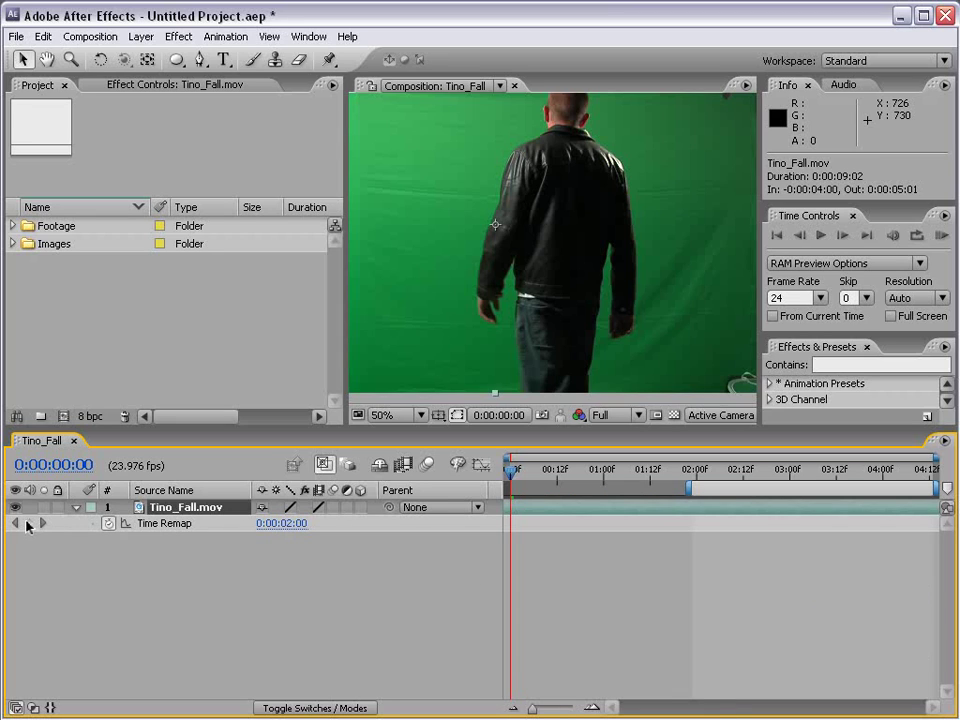
click(30, 526)
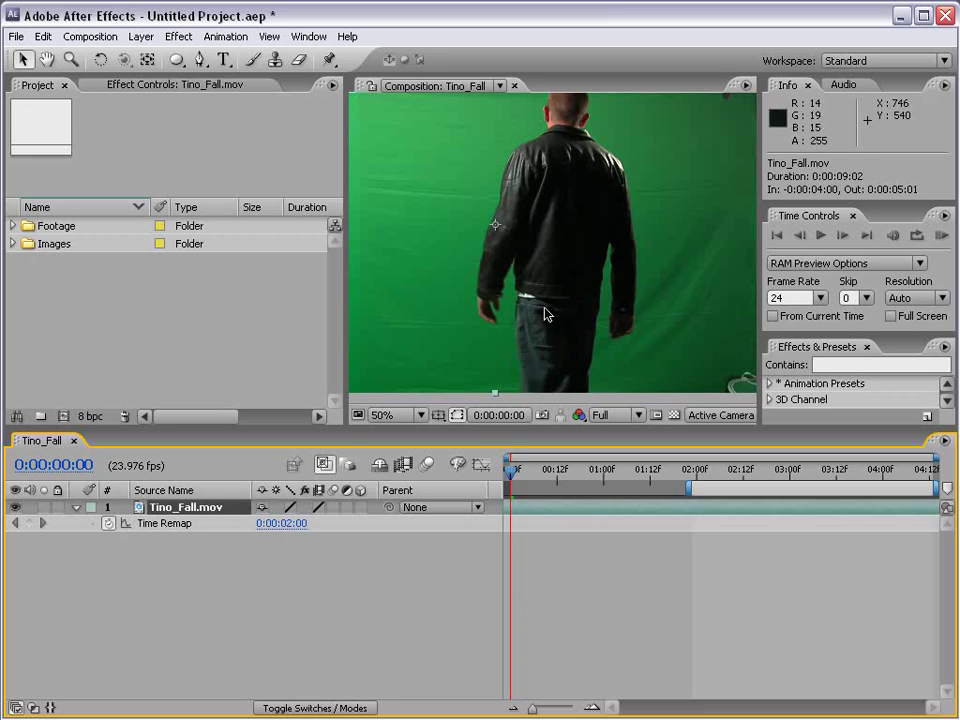
scroll(546, 311, down, 1)
click(29, 523)
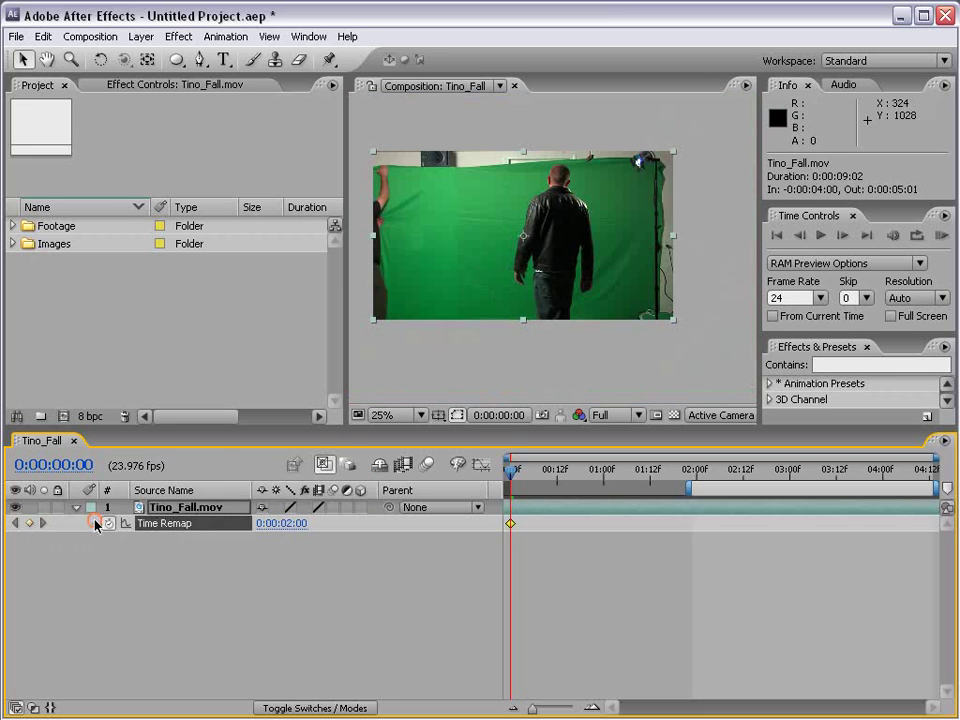
Add Time Remap keyframes at 0:00:02:07, before the man falls, and at 0:00:03:12, near the end of the fall
drag(511, 478, 726, 480)
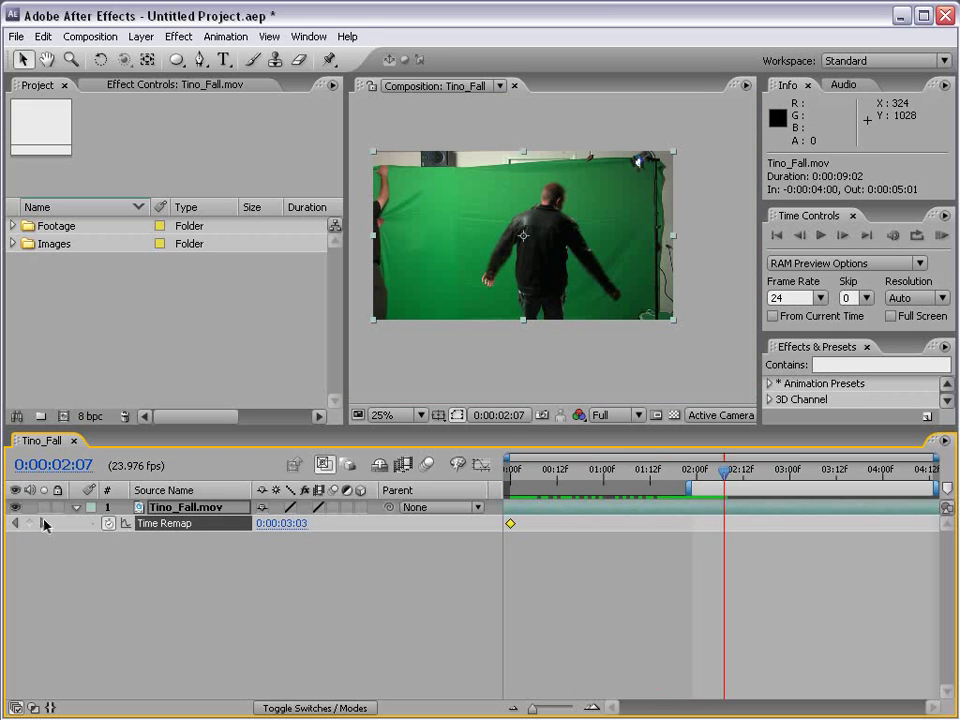
click(30, 523)
key(space)
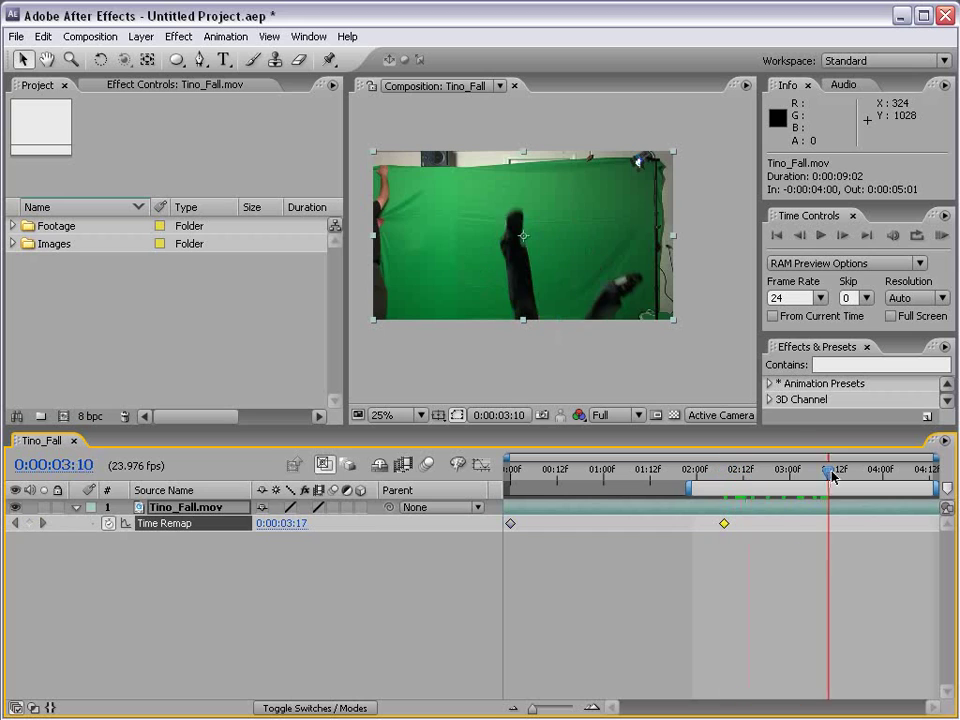
key(space)
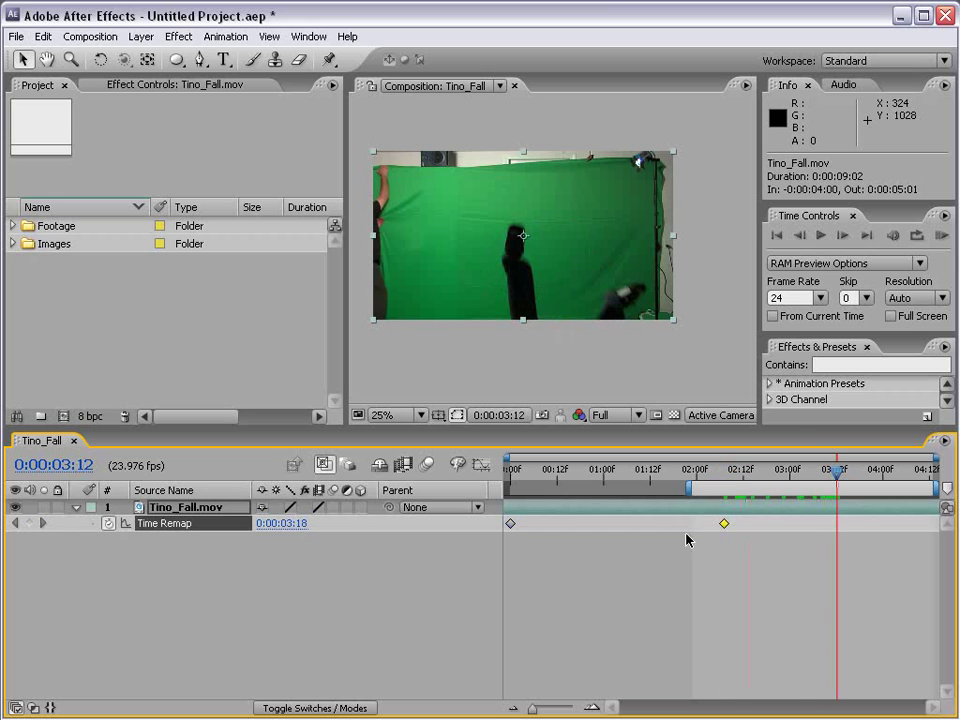
click(30, 523)
click(574, 600)
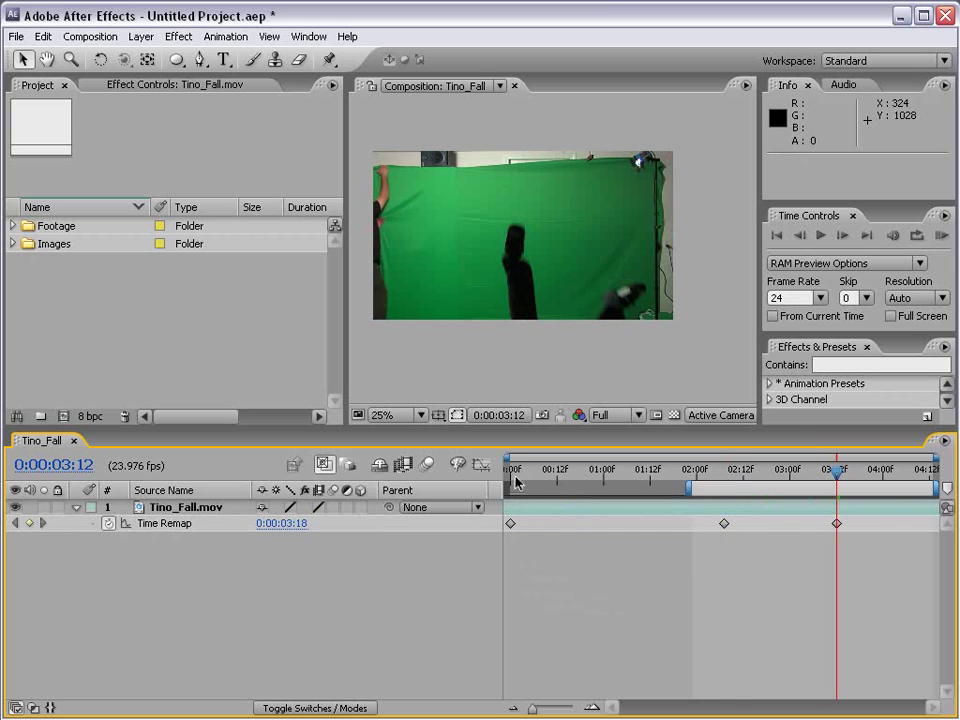
Move the middle Time Remap keyframe earlier to 0:00:00:13, scrubbing through the footage to check the faster opening
drag(521, 470, 817, 480)
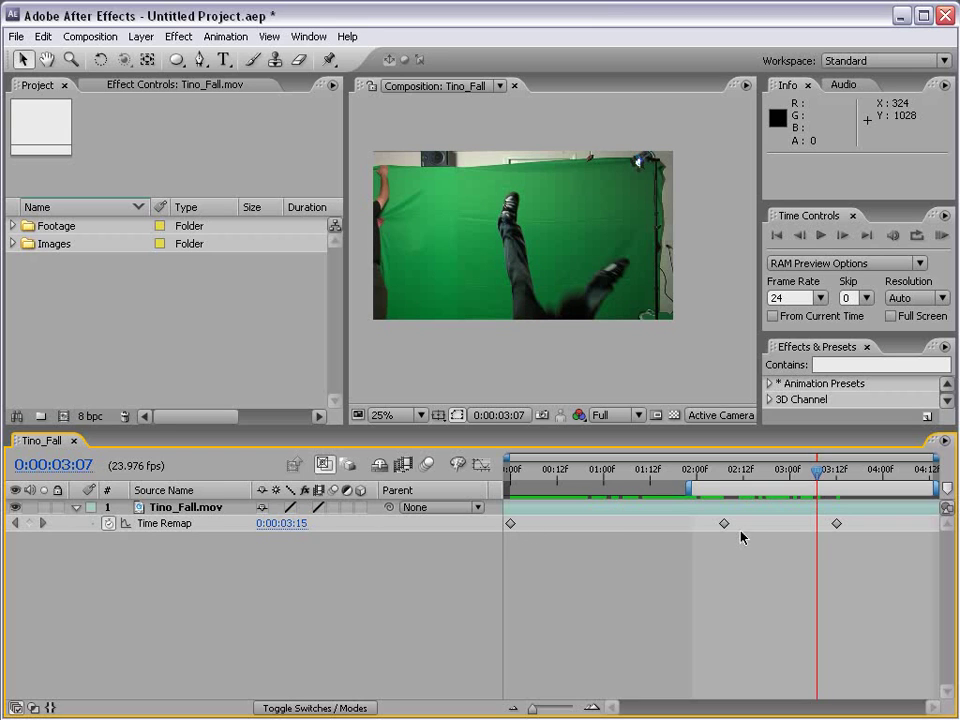
drag(723, 524, 603, 524)
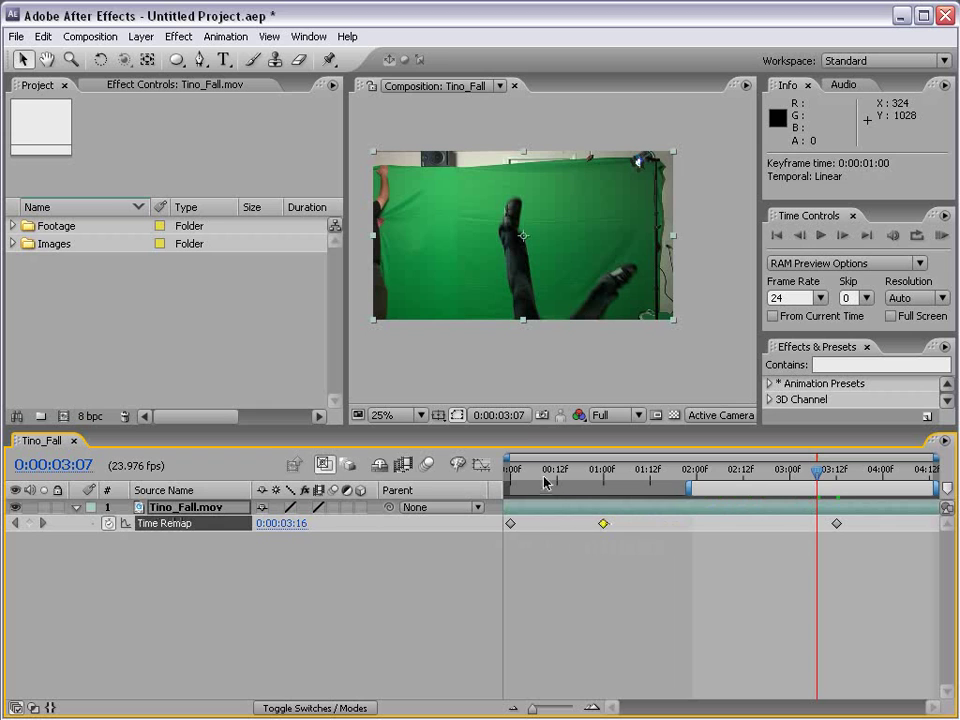
click(521, 474)
drag(522, 478, 598, 474)
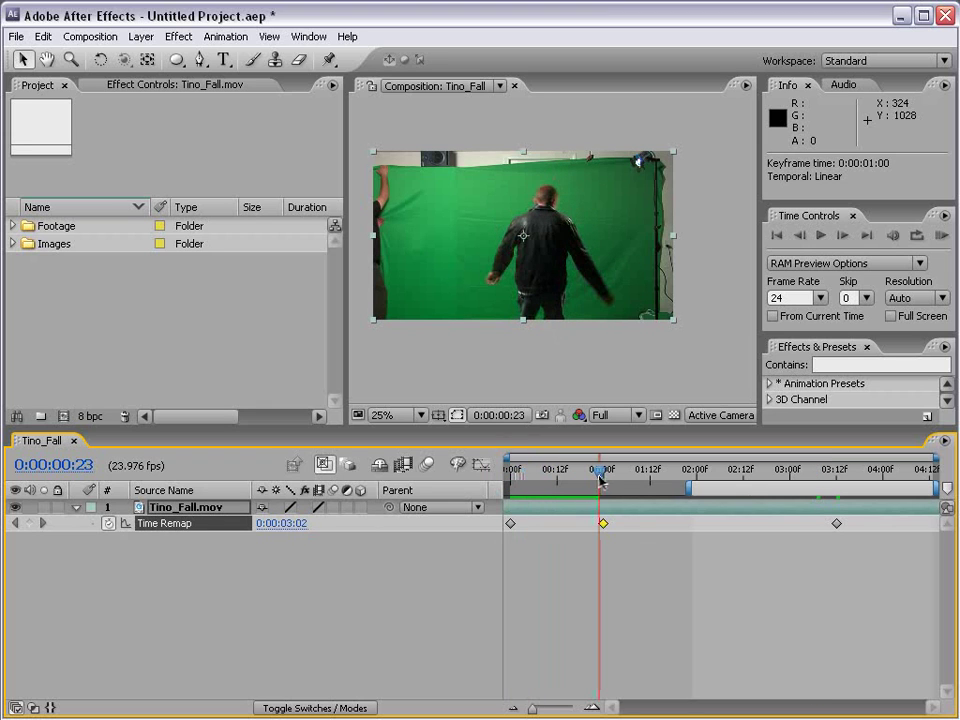
drag(602, 523, 560, 524)
mouse_move(514, 474)
mouse_down()
mouse_move(561, 477)
mouse_move(510, 477)
mouse_move(550, 487)
mouse_move(516, 480)
mouse_up()
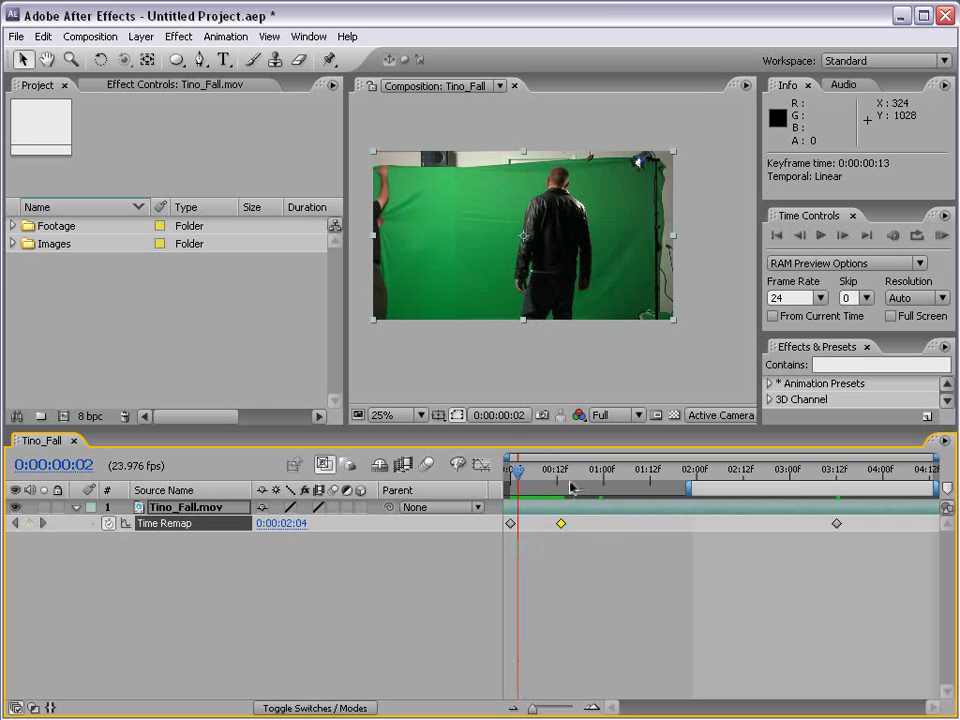
click(565, 480)
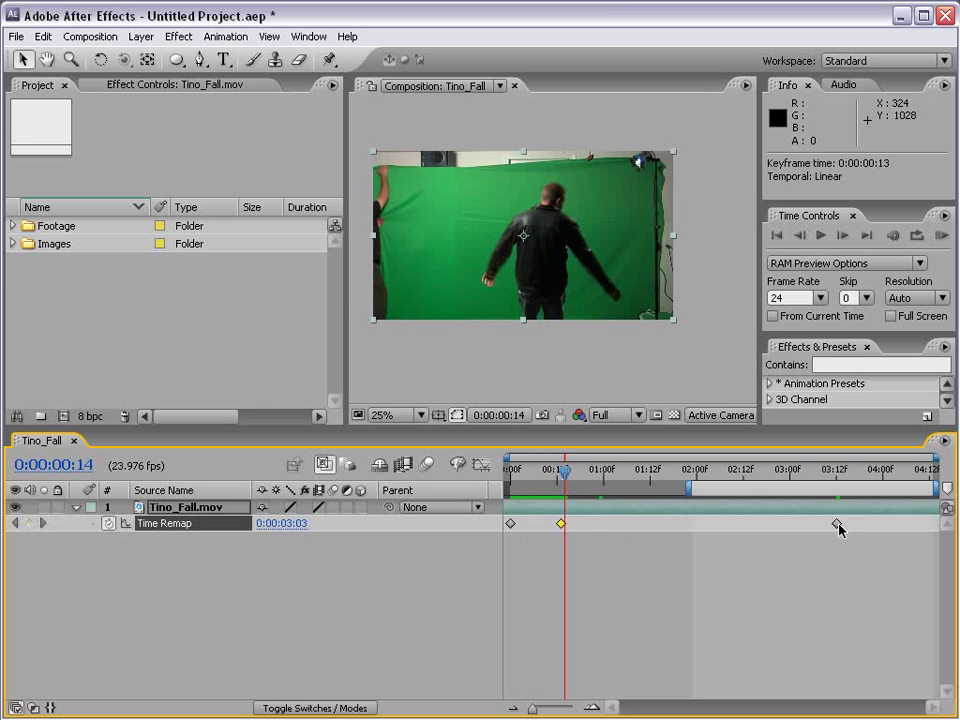
Move the last Time Remap keyframe to 0:00:04:09 to slow the fall, and extend the work area over the whole composition
drag(837, 523, 917, 523)
drag(568, 481, 918, 478)
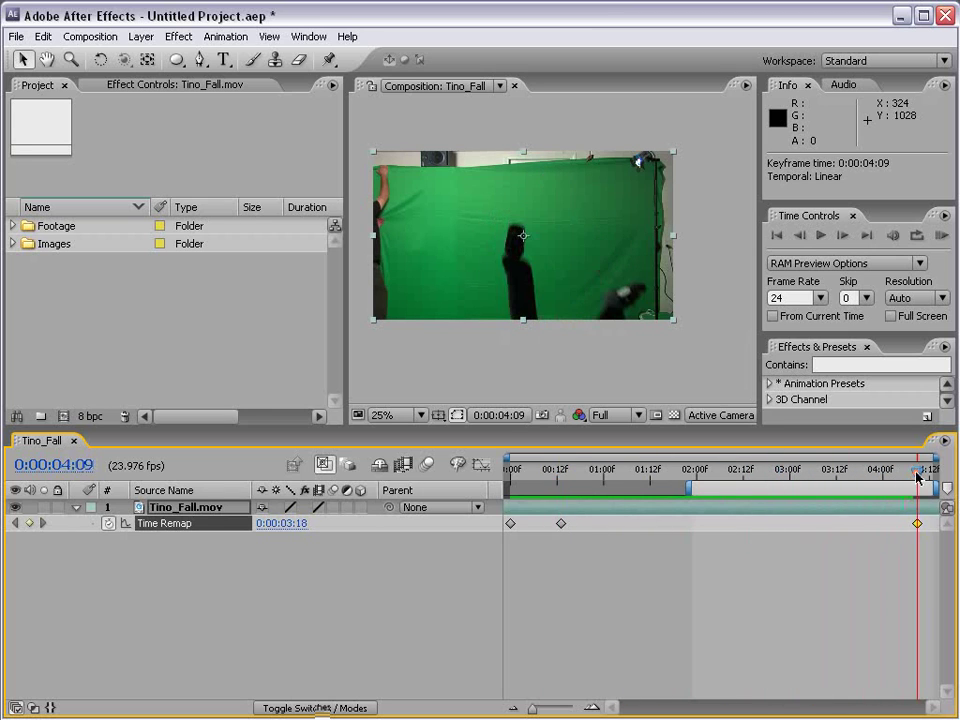
double_click(682, 488)
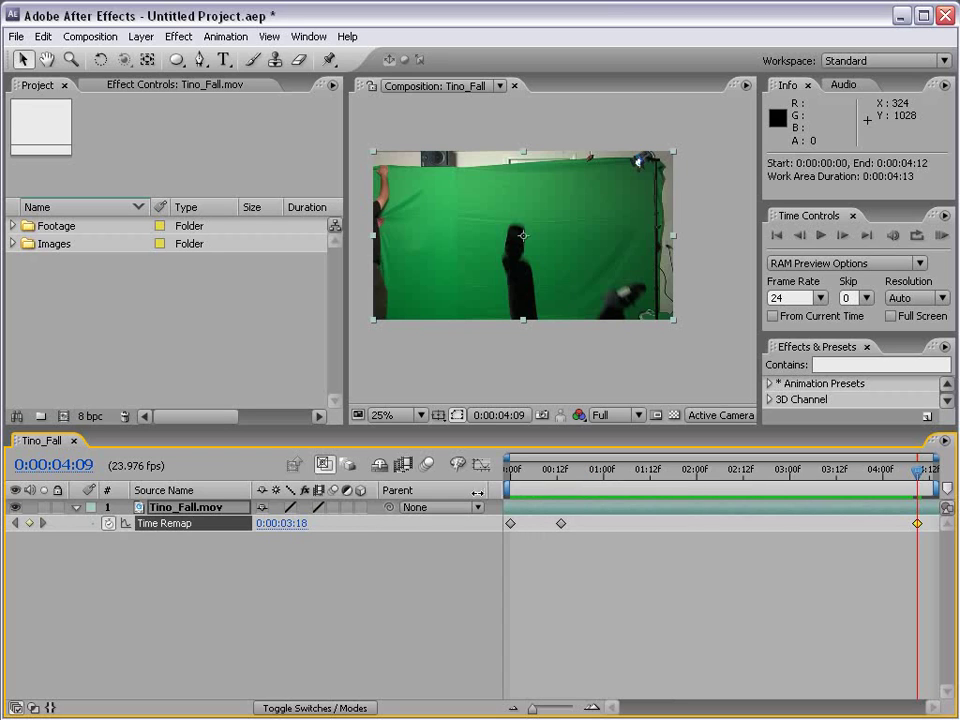
Turn frame blending back on for the composition and run a RAM preview of the time-remapped fall
click(404, 465)
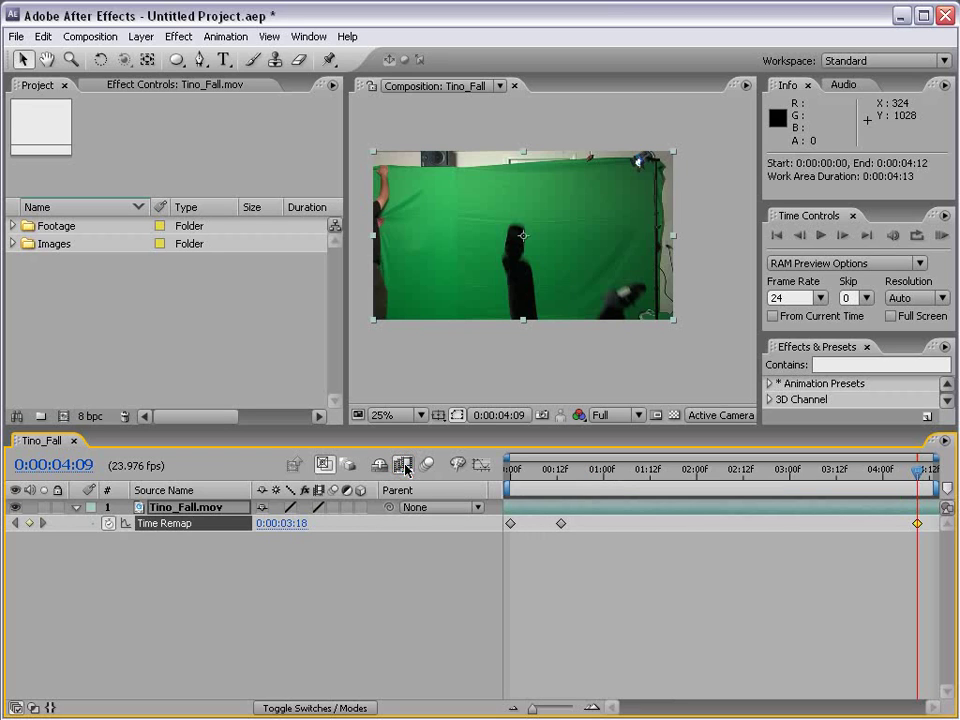
click(942, 236)
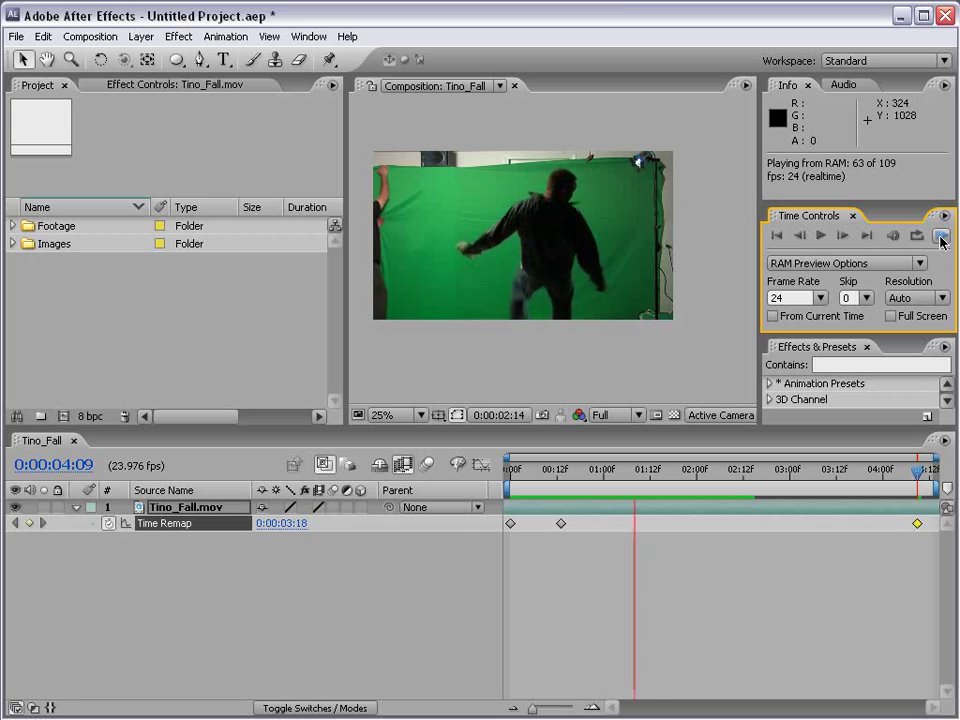
click(942, 237)
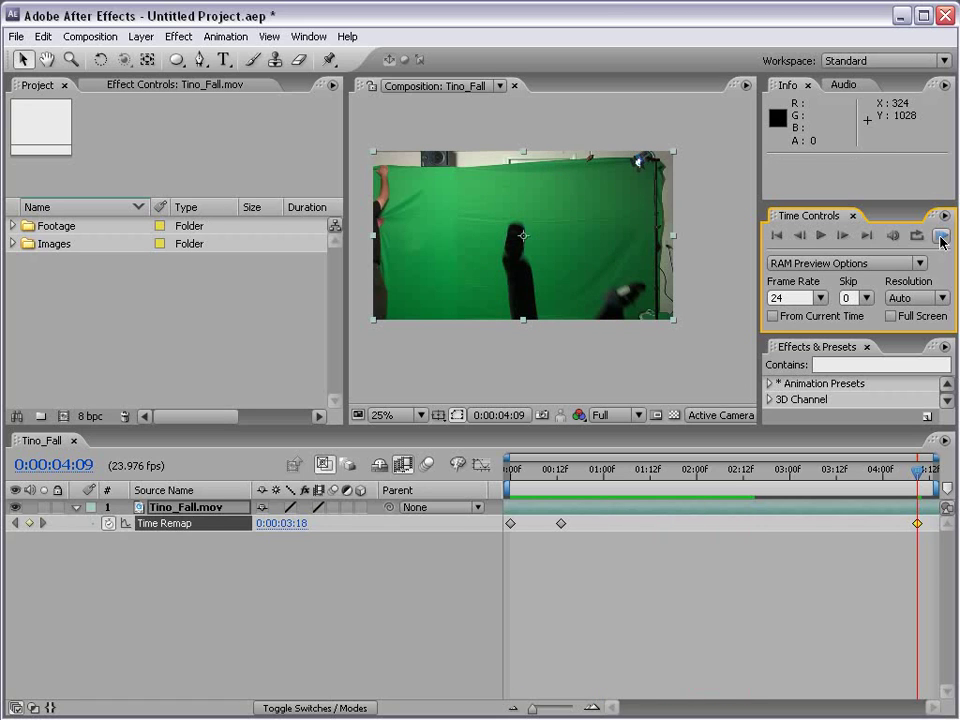
click(553, 565)
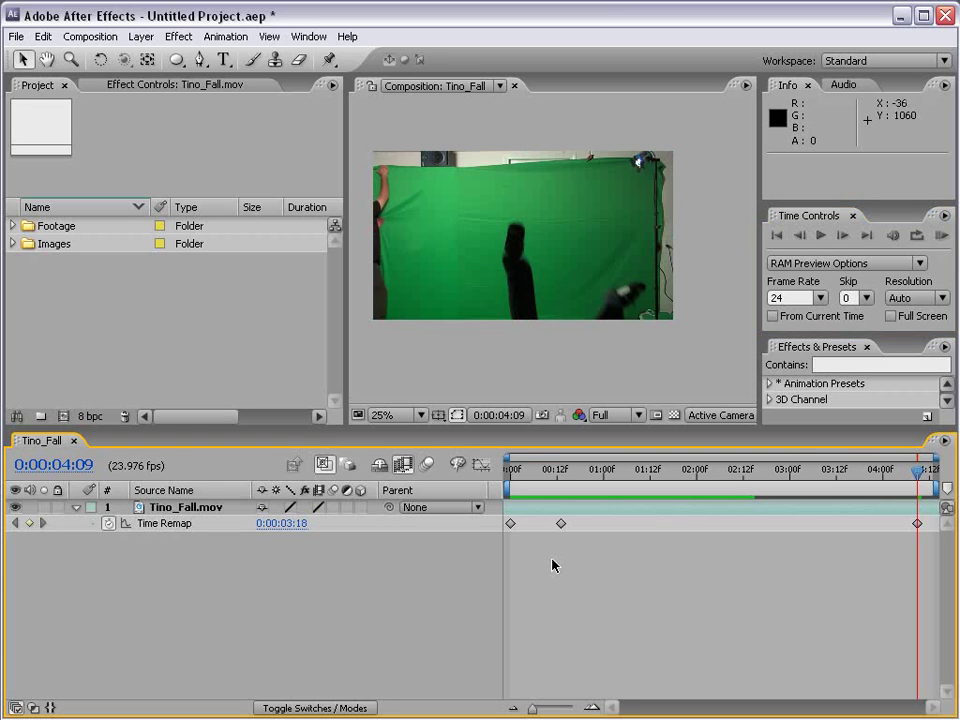